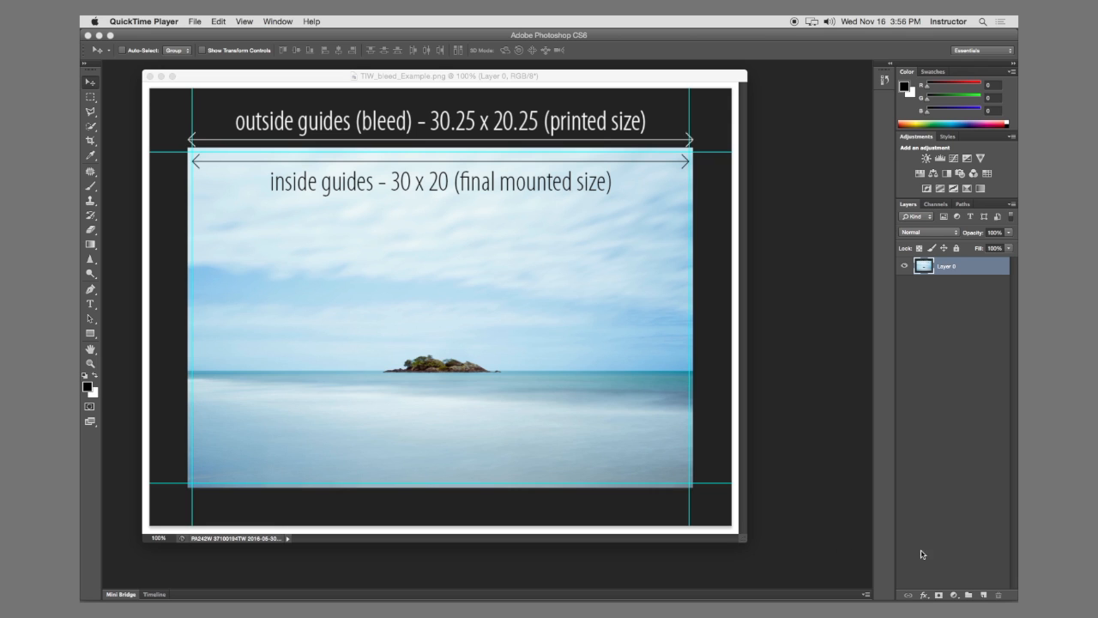
{"action": "mouse_move", "coordinate": [1017, 600]}
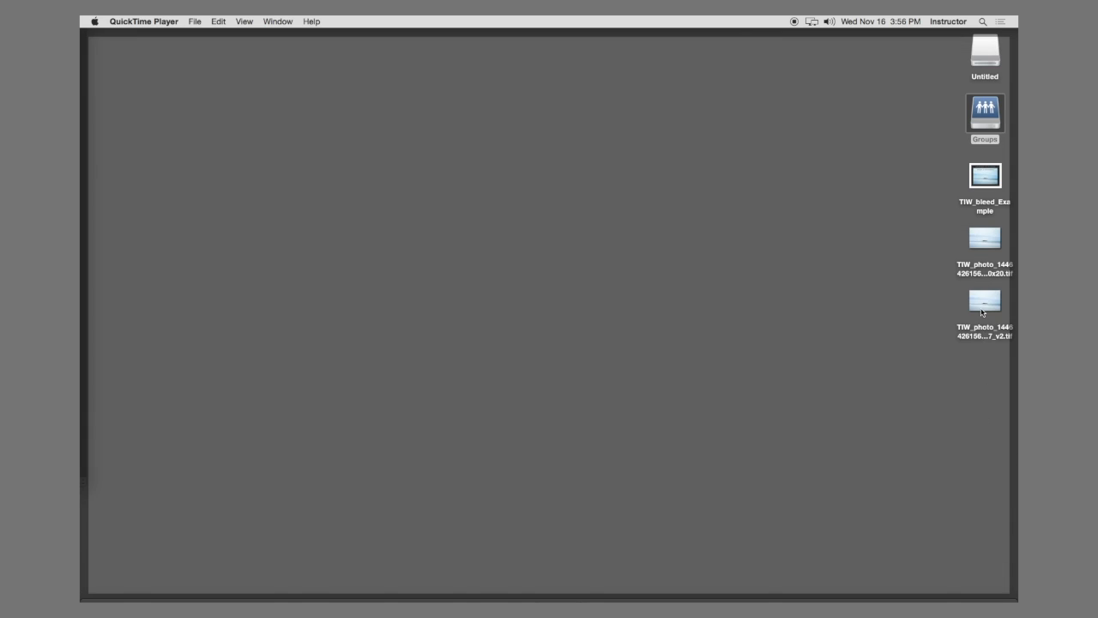
{"action": "left_click_drag", "start_coordinate": [983, 309], "coordinate": [368, 589]}
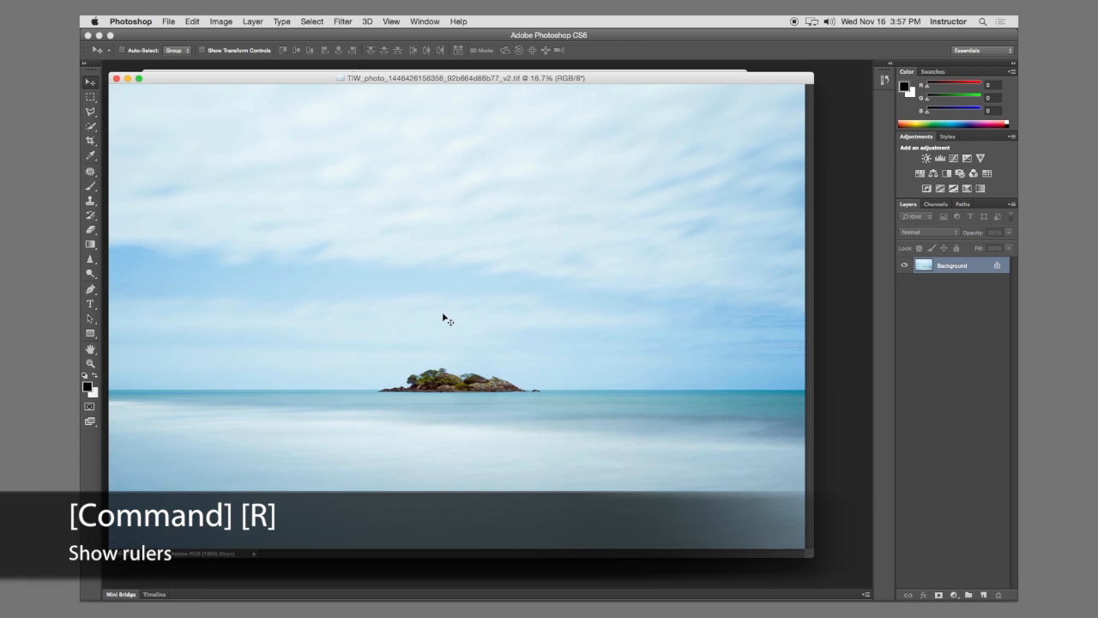
{"action": "key", "text": "super+r"}
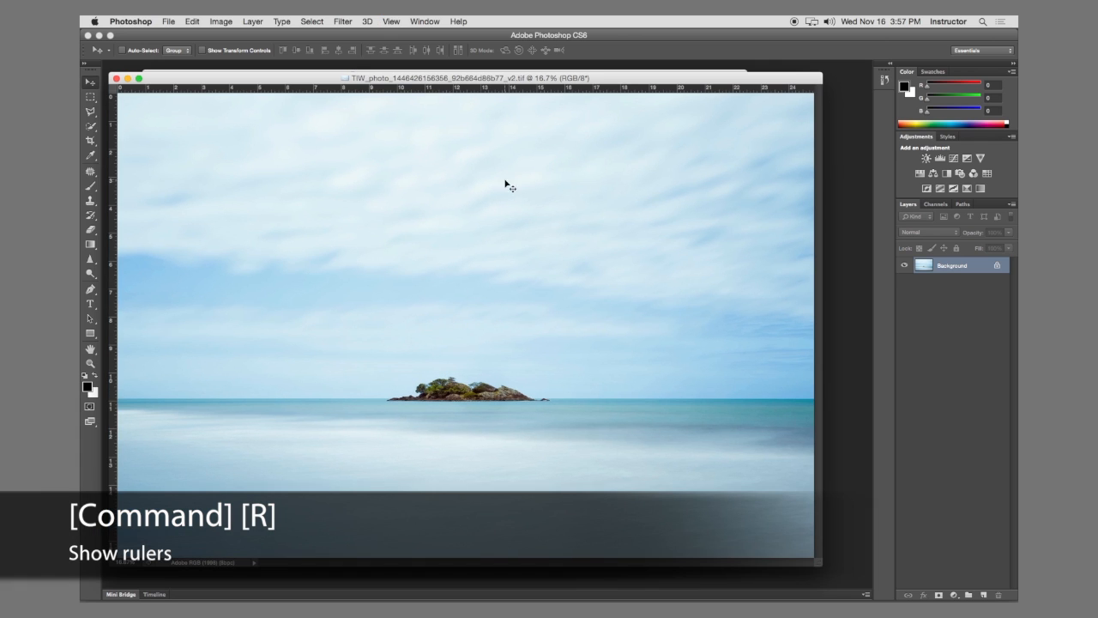
{"action": "left_click_drag", "start_coordinate": [813, 564], "coordinate": [843, 583]}
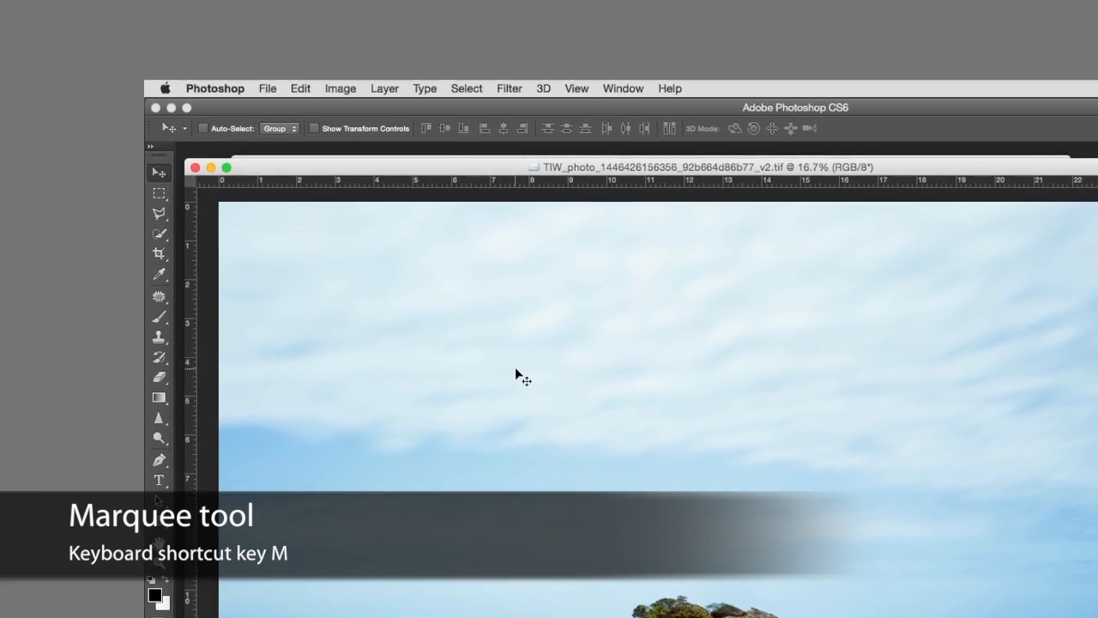
Step: Set the rectangular marquee to the Fixed Ratio style with width 30.25 and height 20.25
{"action": "key", "text": "m"}
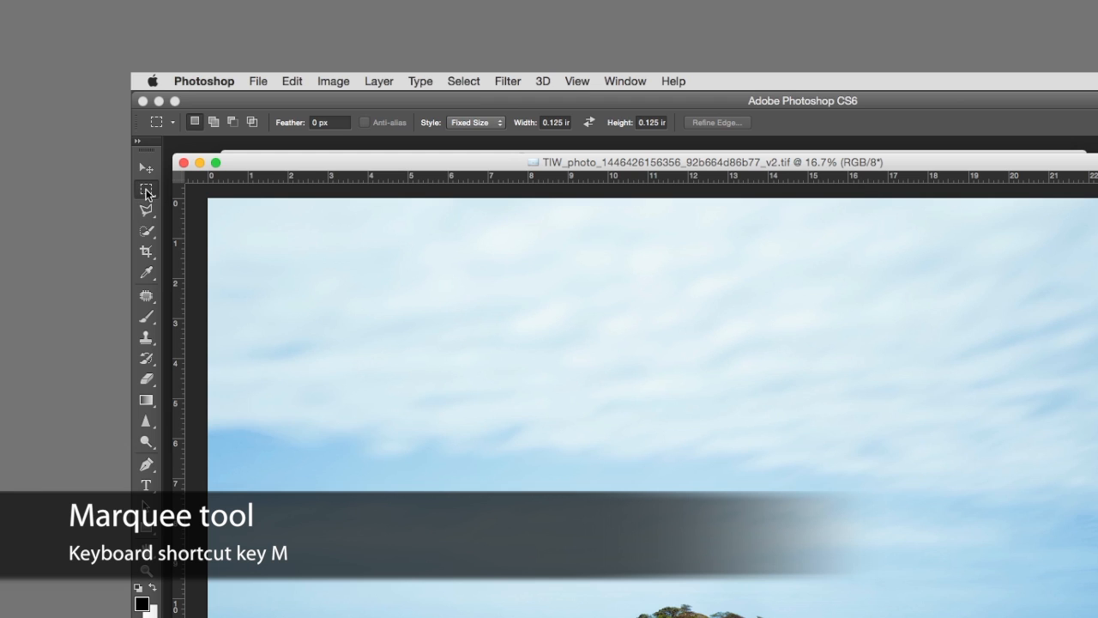
{"action": "left_click", "coordinate": [483, 121]}
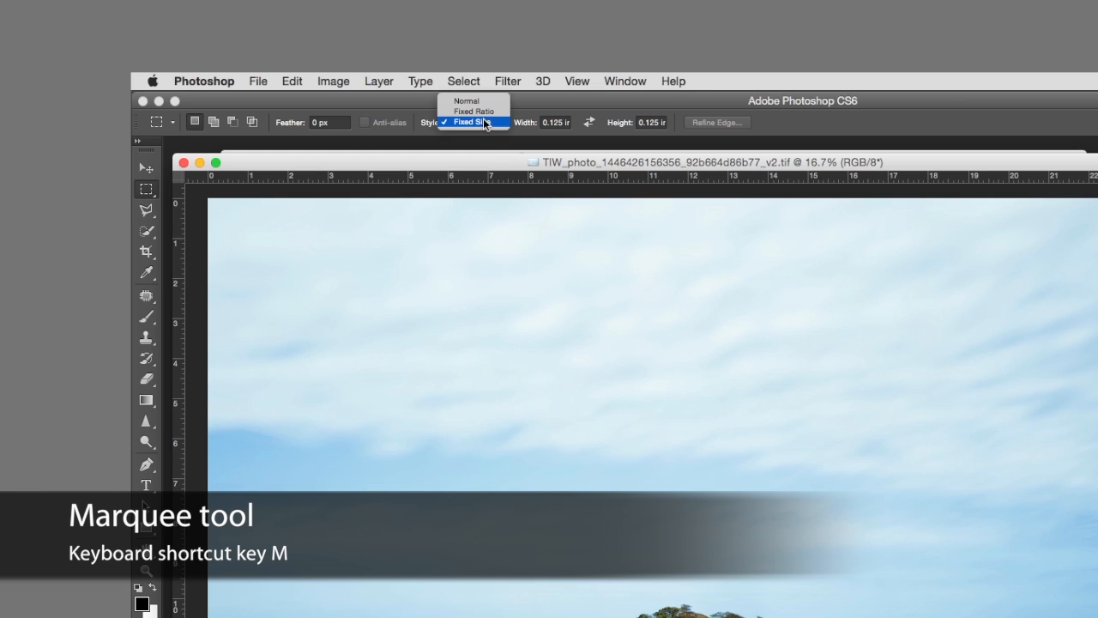
{"action": "left_click", "coordinate": [483, 113]}
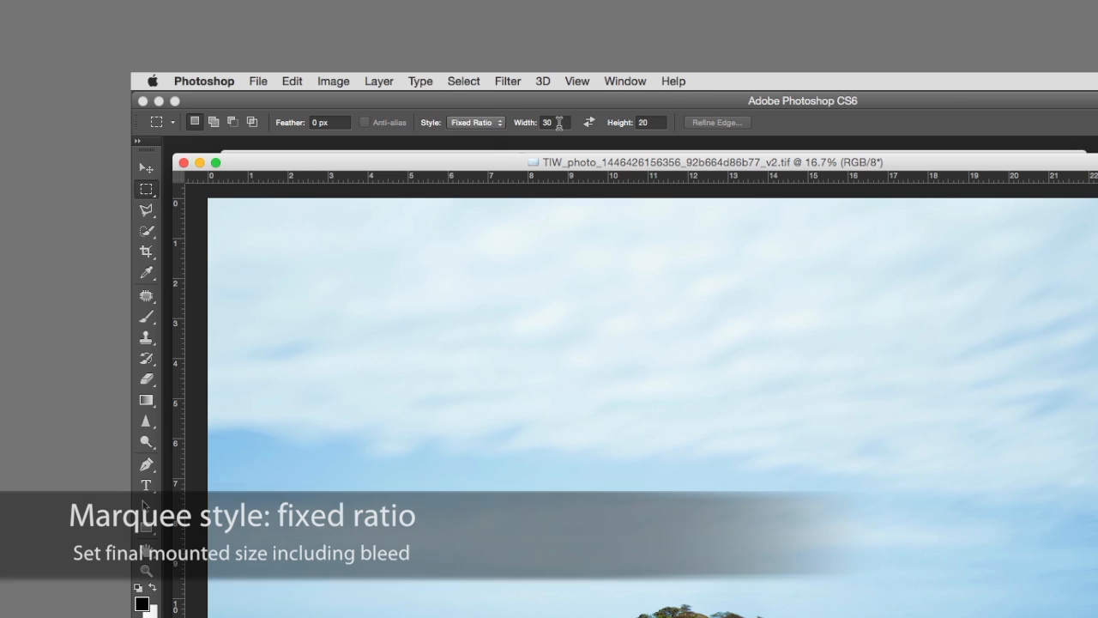
{"action": "left_click", "coordinate": [529, 123]}
{"action": "left_click", "coordinate": [528, 122]}
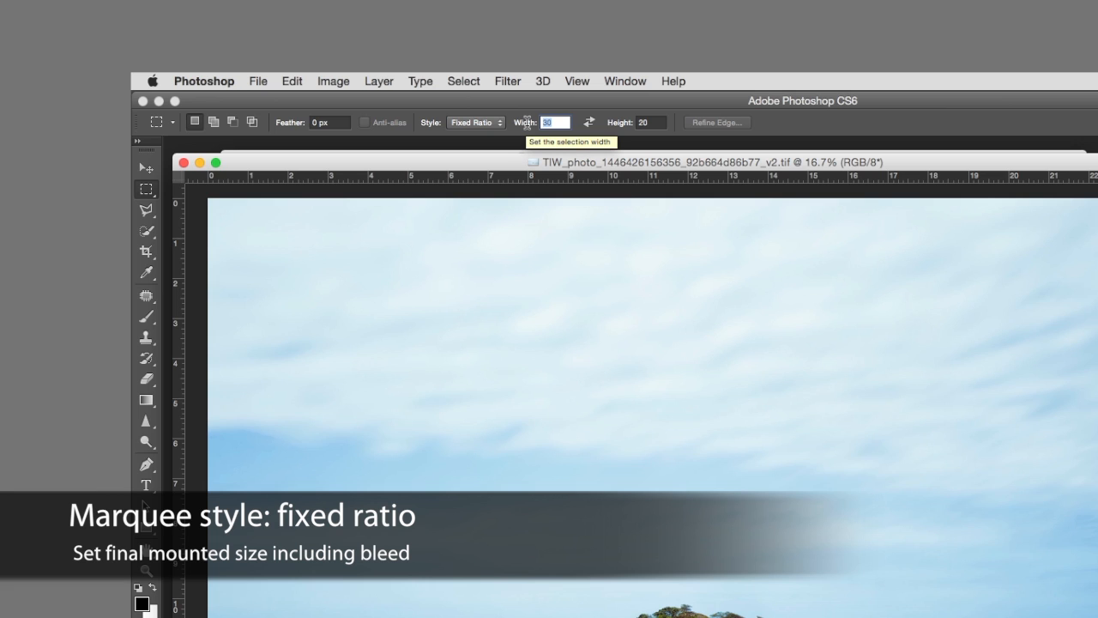
{"action": "type", "text": "30.25"}
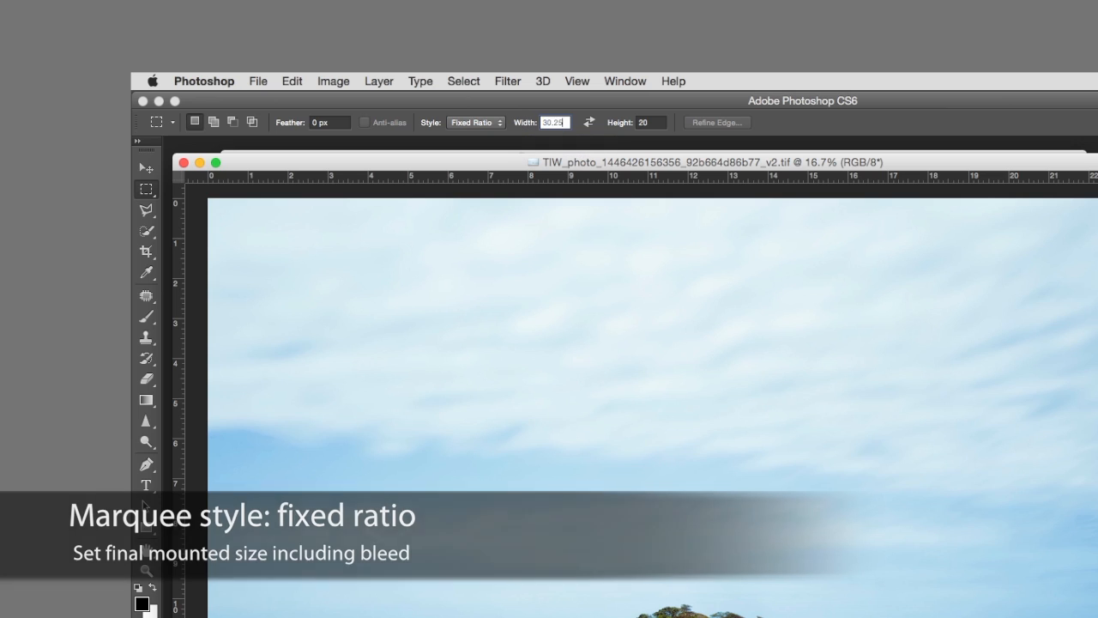
{"action": "key", "text": "Tab"}
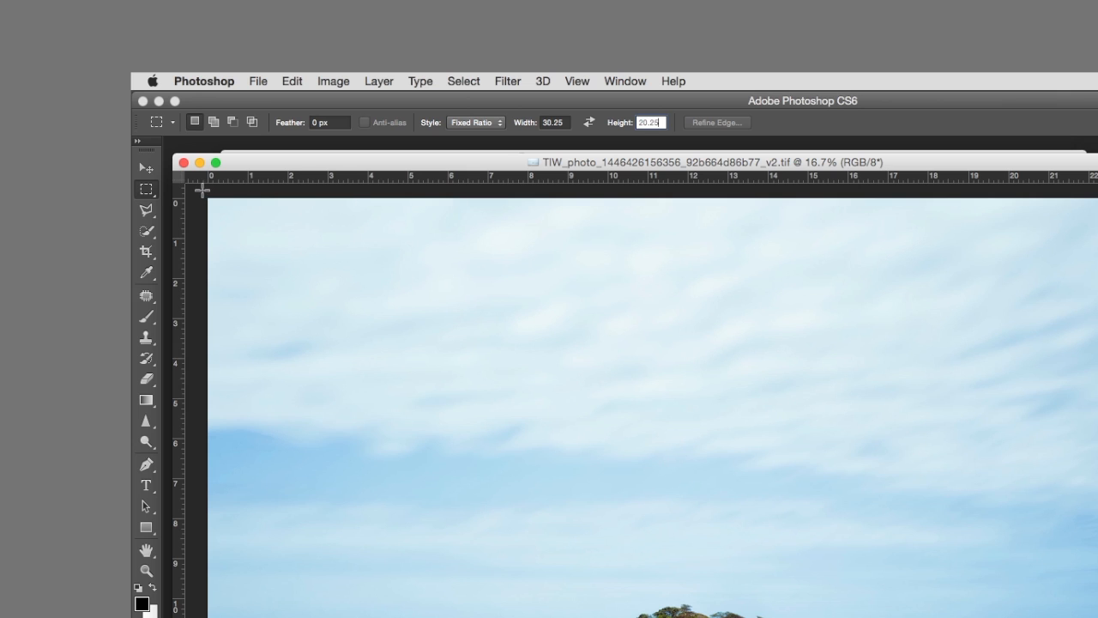
Step: Select the photo area from corner to corner with the 30.25 by 20.25 marquee and crop the image to it
{"action": "left_click_drag", "start_coordinate": [231, 214], "coordinate": [1097, 617]}
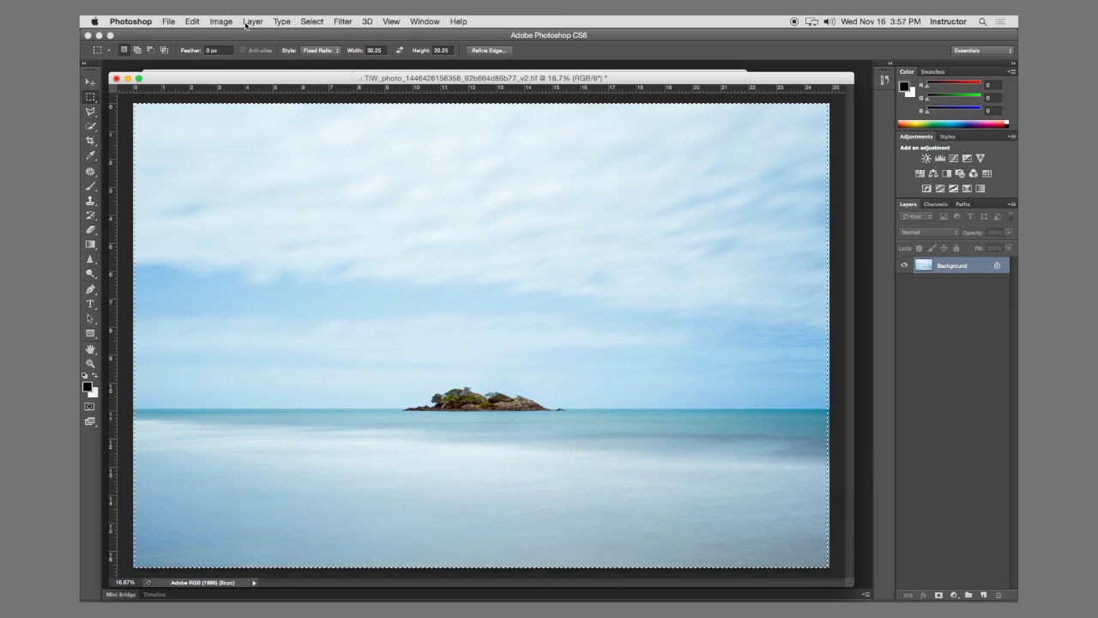
{"action": "left_click", "coordinate": [221, 21]}
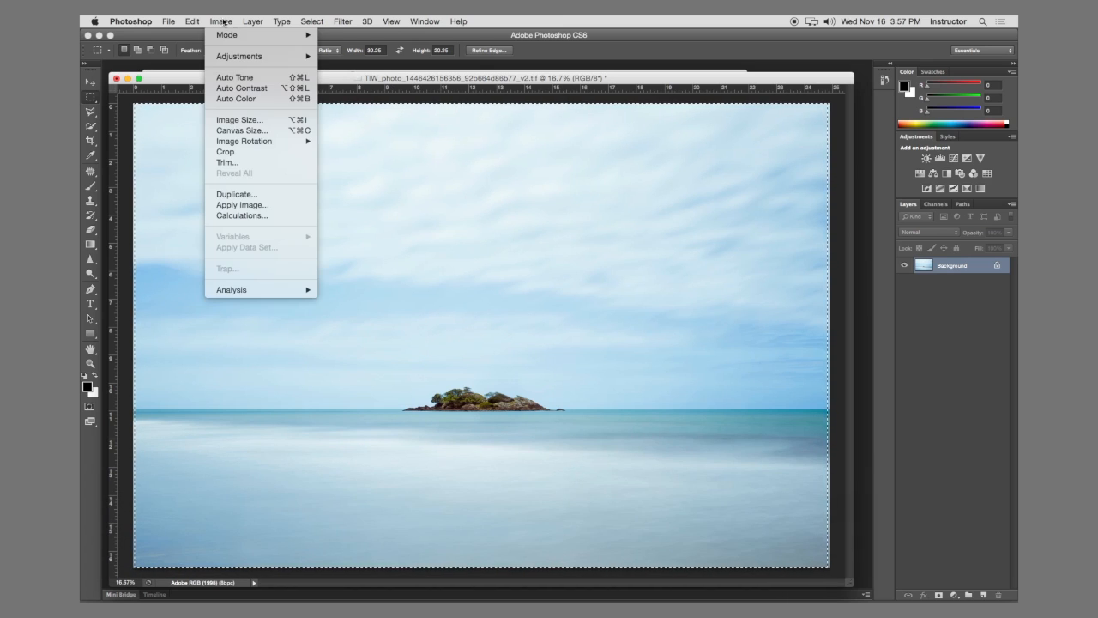
{"action": "left_click", "coordinate": [261, 152]}
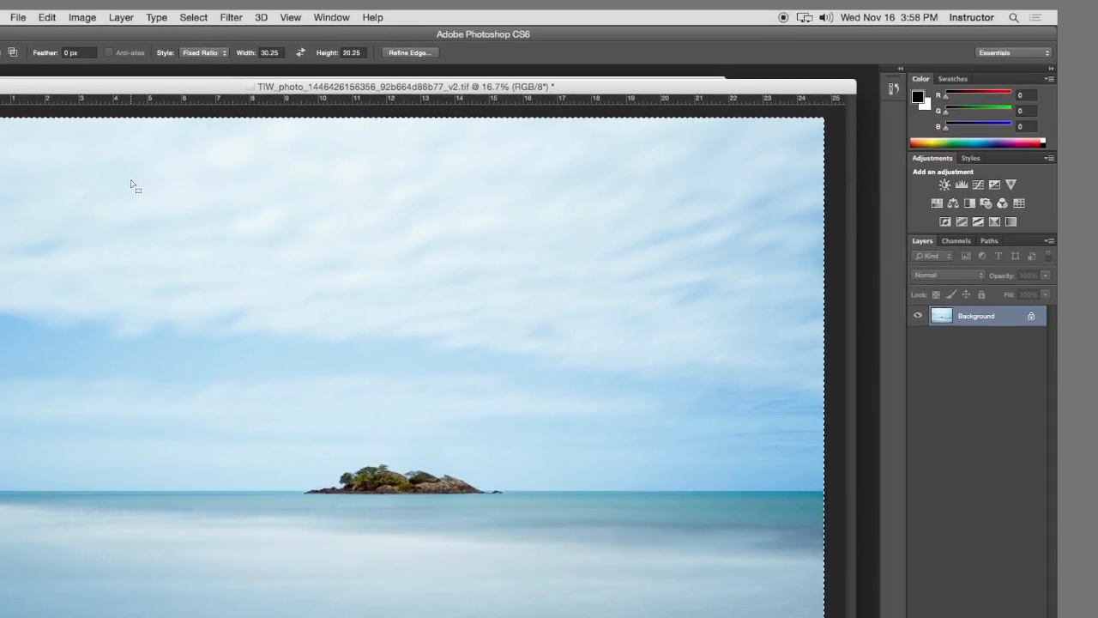
Step: Turn off Resample Image in the image size settings and set the document width to 30.25 inches
{"action": "key", "text": "alt+super+i"}
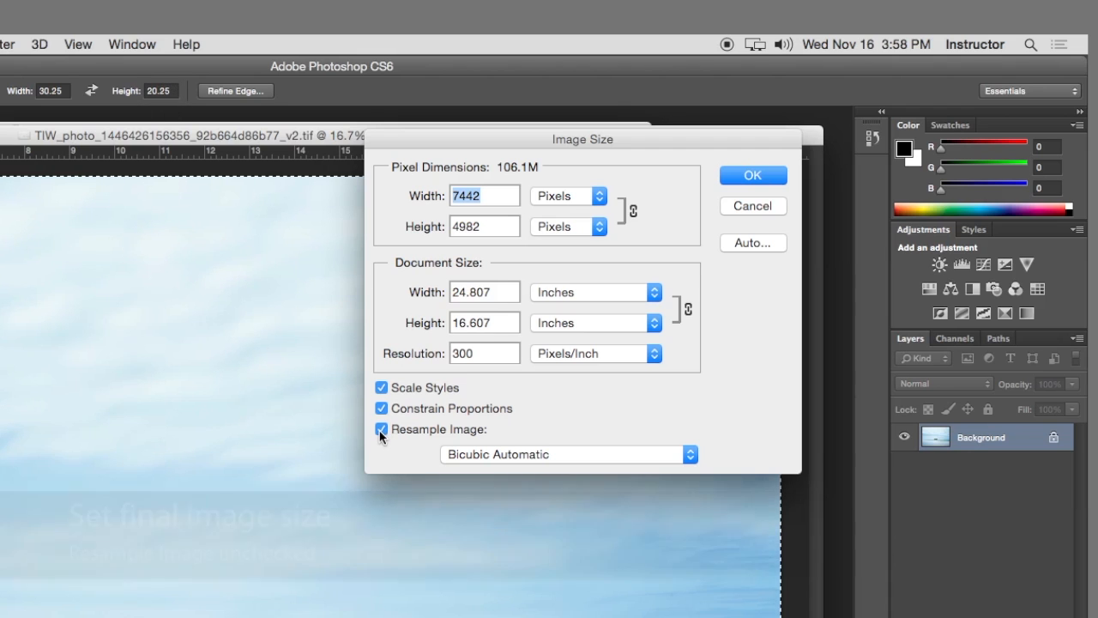
{"action": "left_click", "coordinate": [381, 430]}
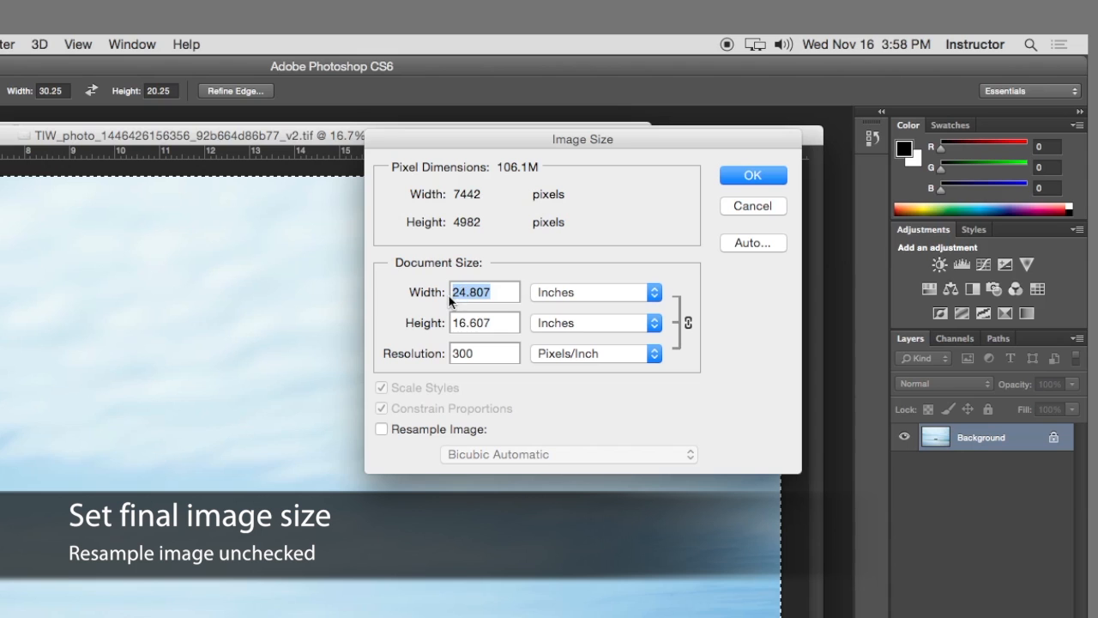
{"action": "type", "text": "30.25"}
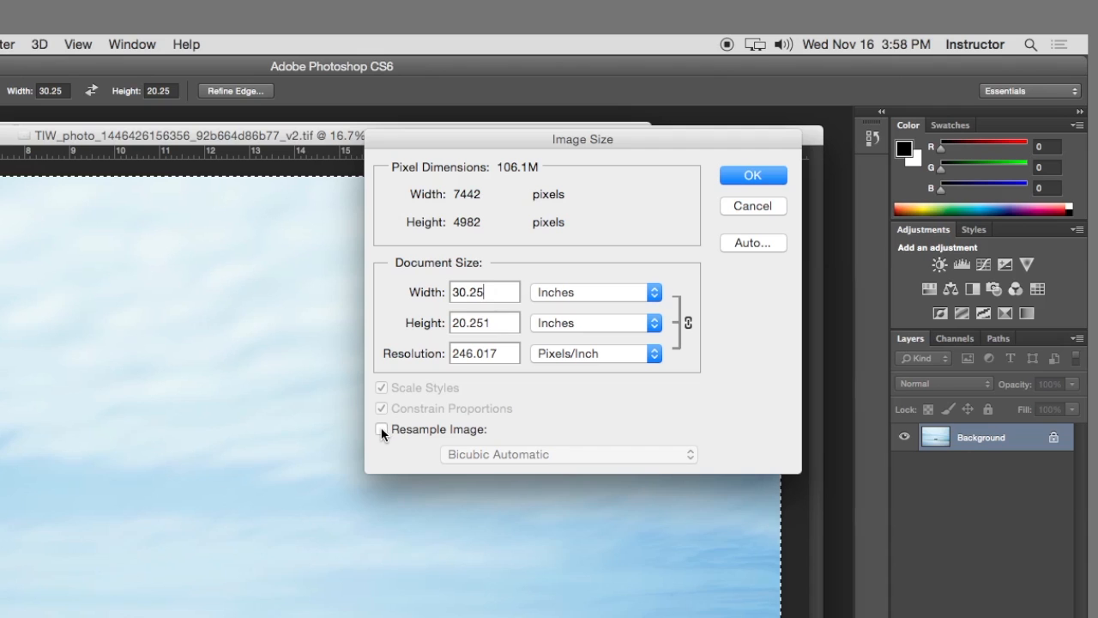
Step: Turn on Resample Image, set the resolution to 246 pixels/inch with Bicubic Sharper (best for reduction), and apply the image size
{"action": "left_click", "coordinate": [381, 430]}
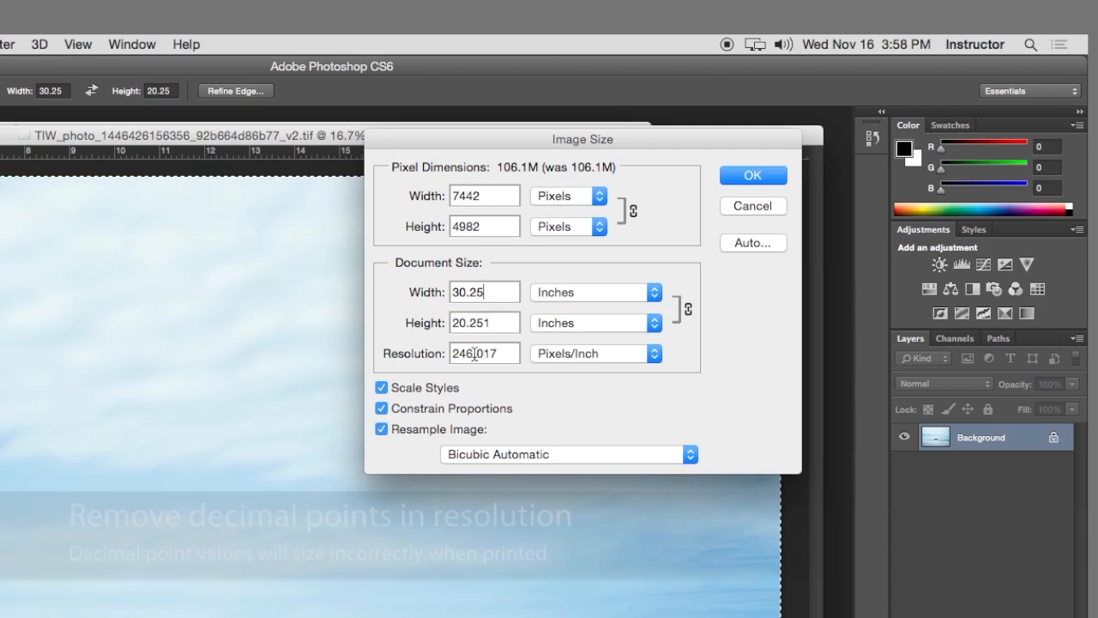
{"action": "left_click_drag", "start_coordinate": [471, 353], "coordinate": [507, 358]}
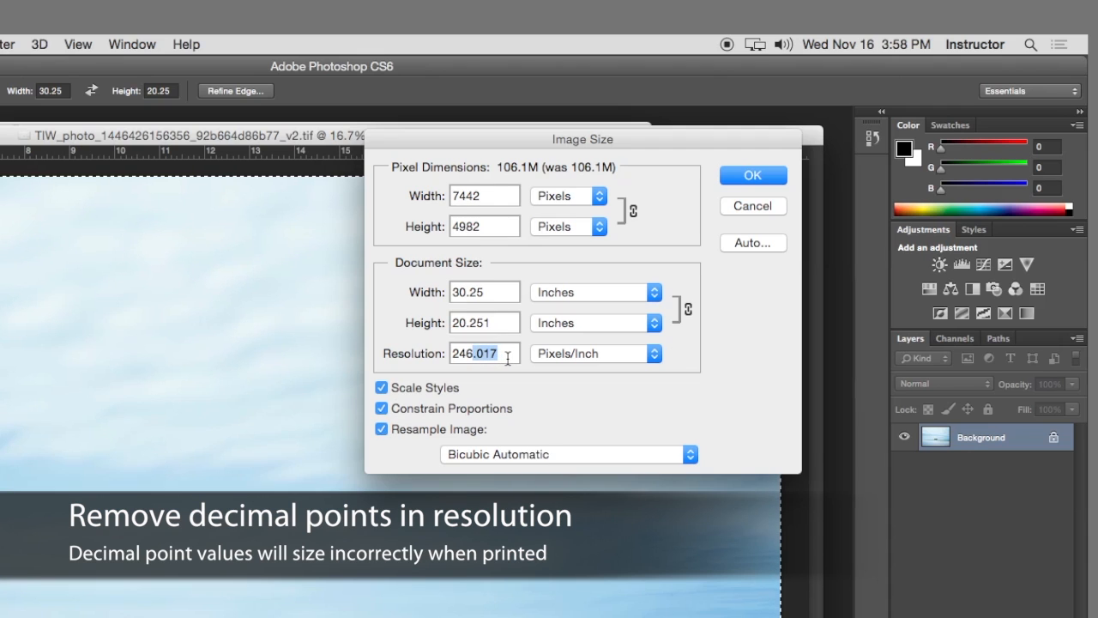
{"action": "key", "text": "BackSpace"}
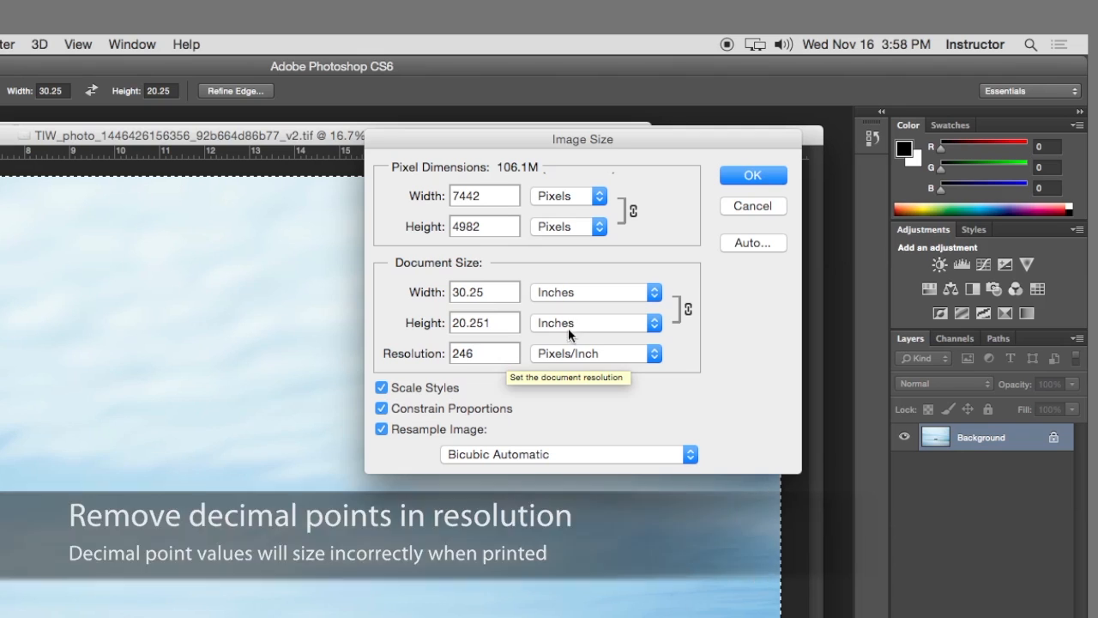
{"action": "left_click", "coordinate": [648, 461]}
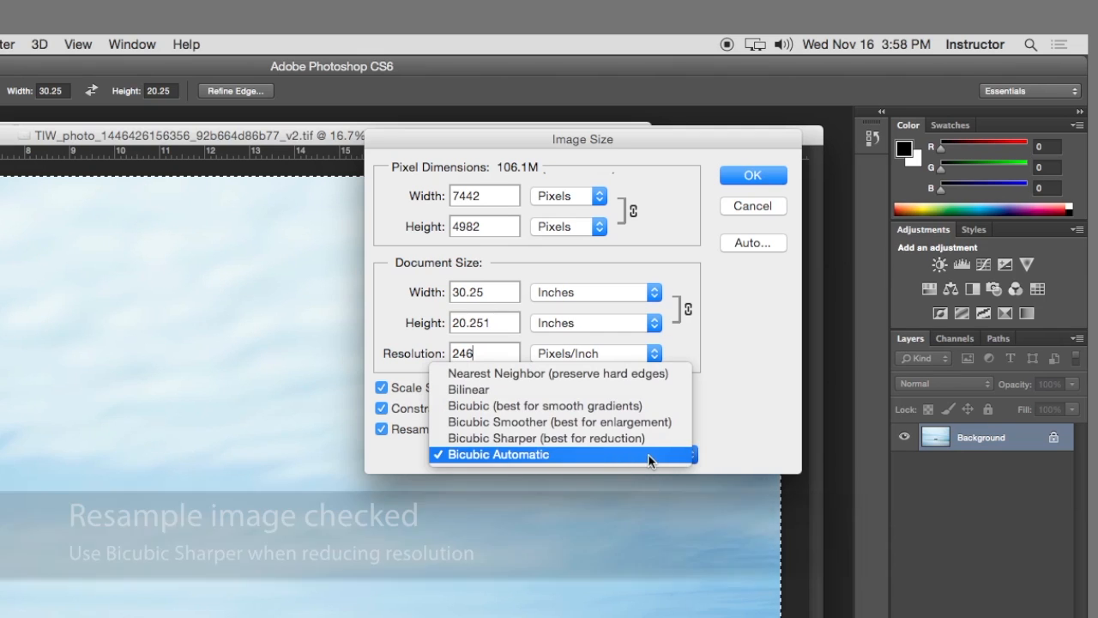
{"action": "left_click", "coordinate": [639, 437]}
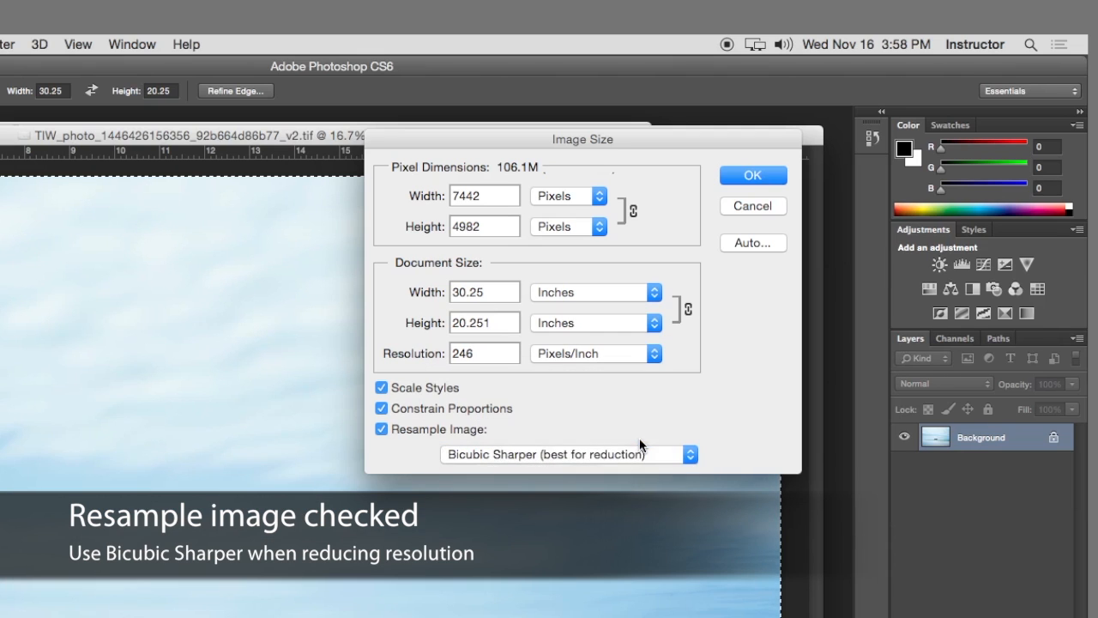
{"action": "left_click", "coordinate": [752, 177]}
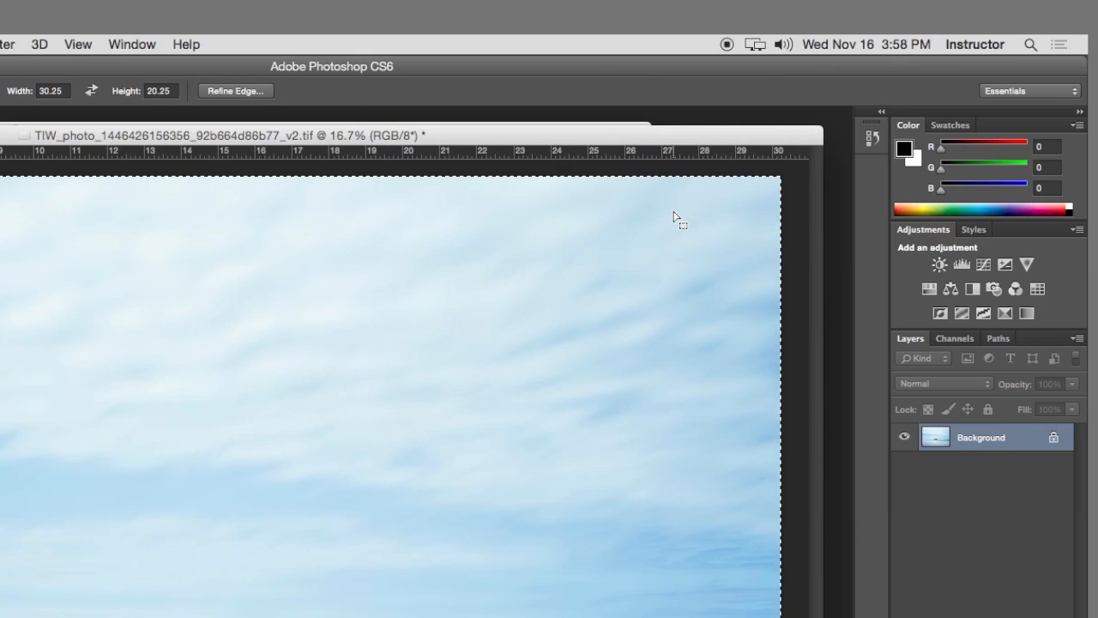
Step: Review the image's document size and resolution, and clear the selection around the image
{"action": "key", "text": "super+alt+i"}
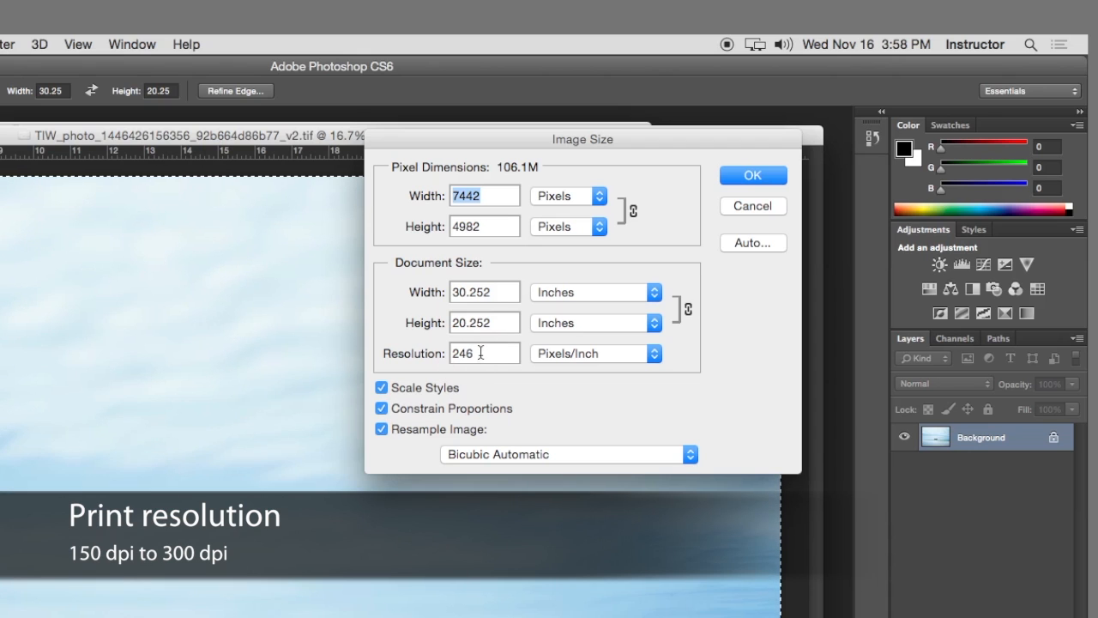
{"action": "left_click", "coordinate": [737, 175]}
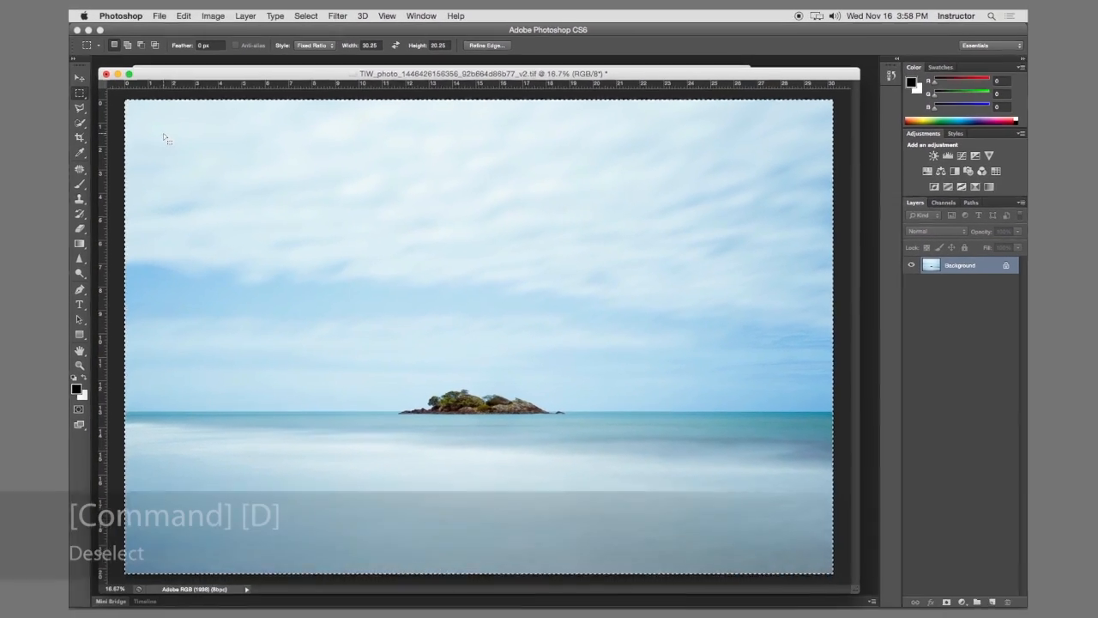
{"action": "key", "text": "super+d"}
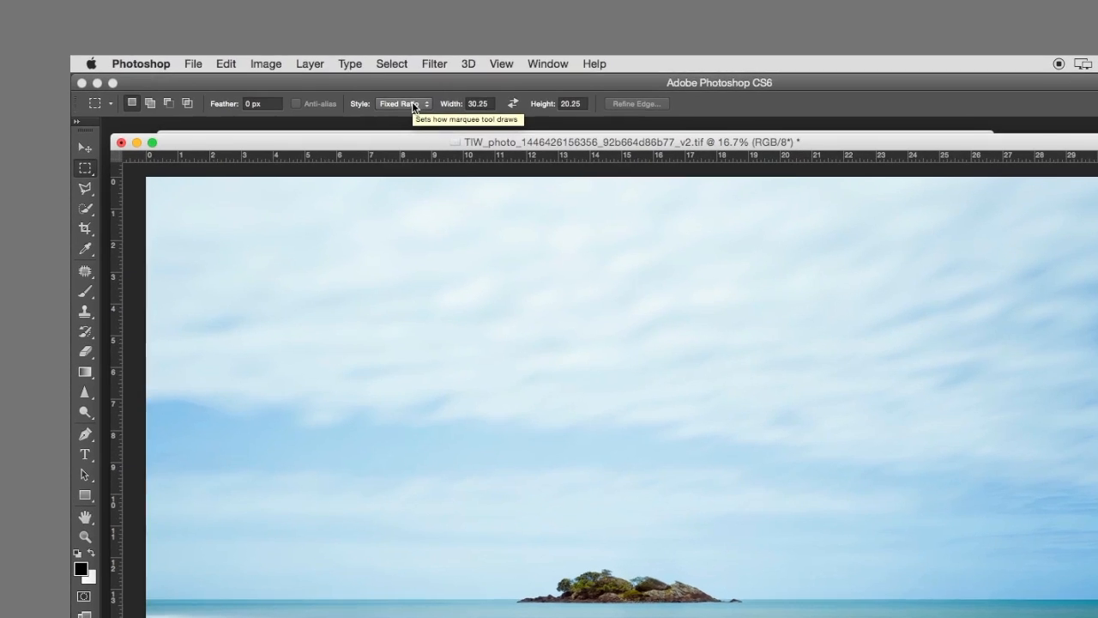
Step: Set the rectangular marquee to the Fixed Size style with width .125 in and height .125 in
{"action": "left_click", "coordinate": [410, 105]}
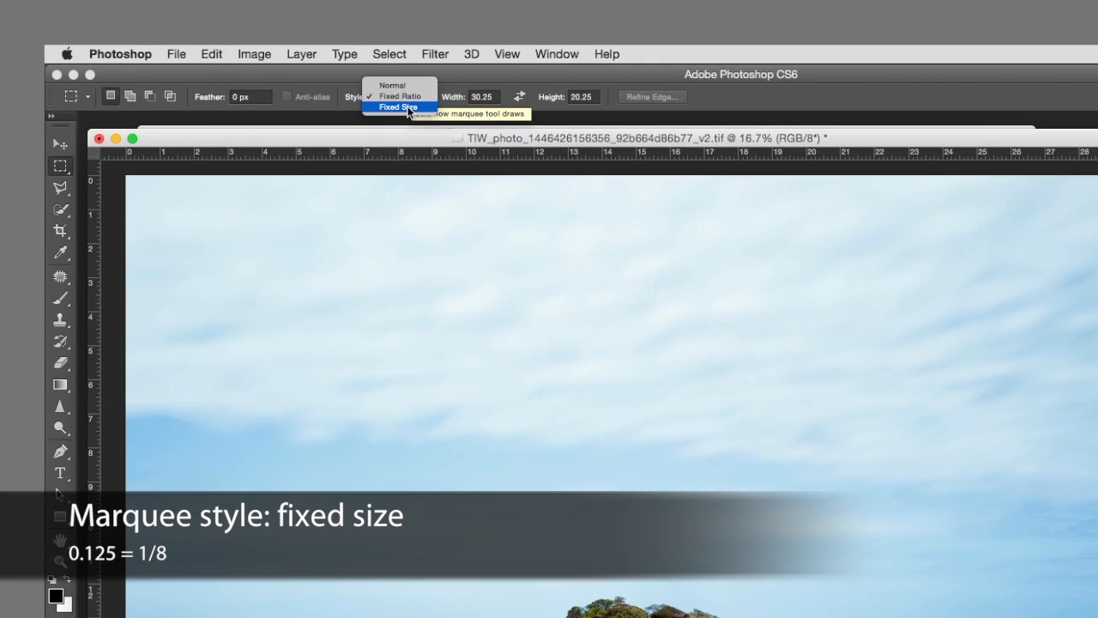
{"action": "left_click", "coordinate": [409, 107]}
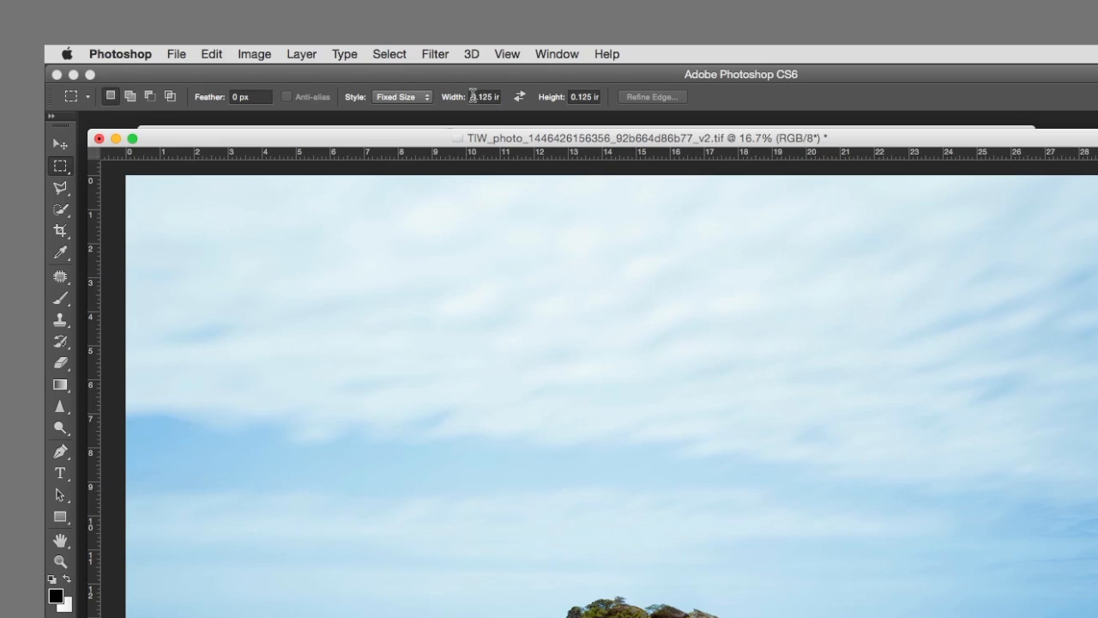
{"action": "left_click_drag", "start_coordinate": [472, 96], "coordinate": [506, 93]}
{"action": "type", "text": ".125"}
{"action": "key", "text": "Tab"}
{"action": "key", "text": "BackSpace"}
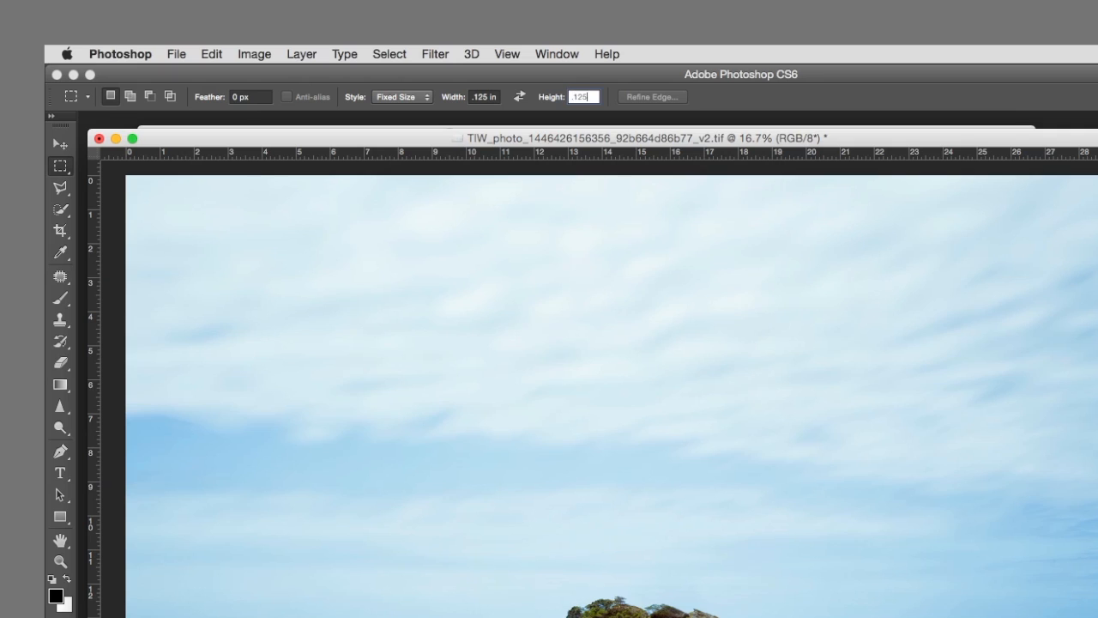
{"action": "type", "text": ".125"}
{"action": "key", "text": "Tab"}
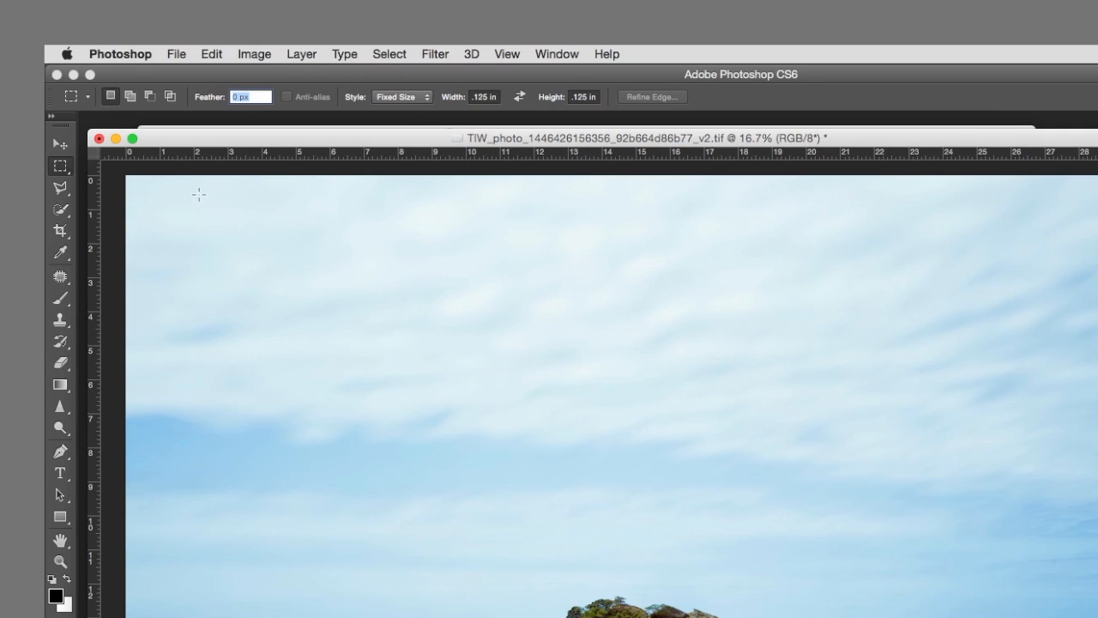
{"action": "key", "text": "Return"}
Step: Place guides 0.125 in inside all four image edges, snapping them to fixed-size marquee selections made at the corners
{"action": "left_click_drag", "start_coordinate": [121, 175], "coordinate": [146, 179]}
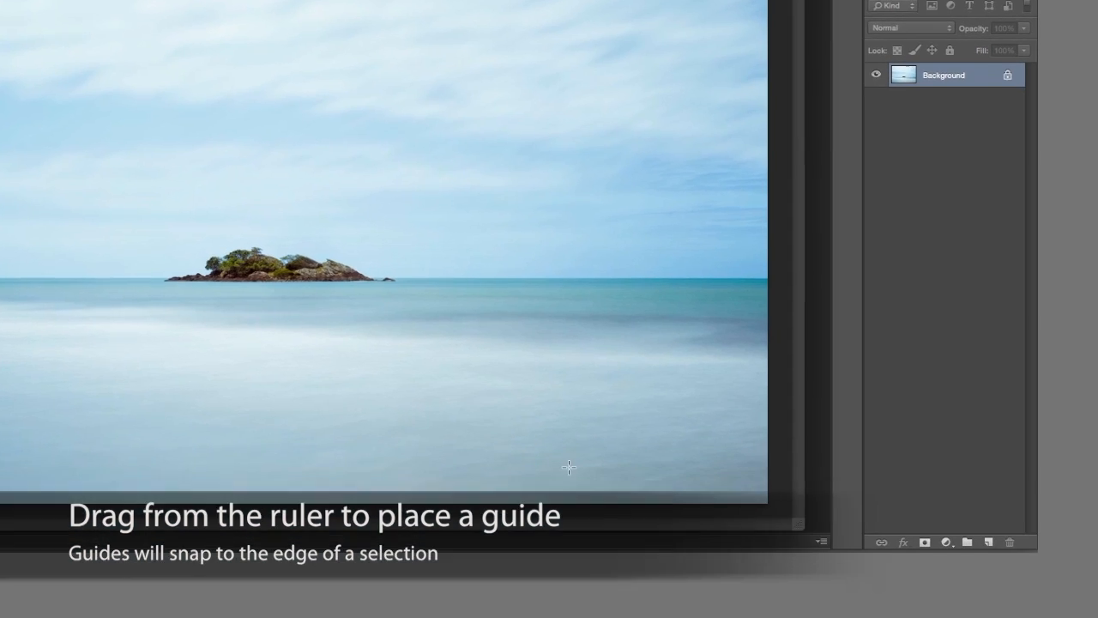
{"action": "left_click_drag", "start_coordinate": [4, 412], "coordinate": [752, 472]}
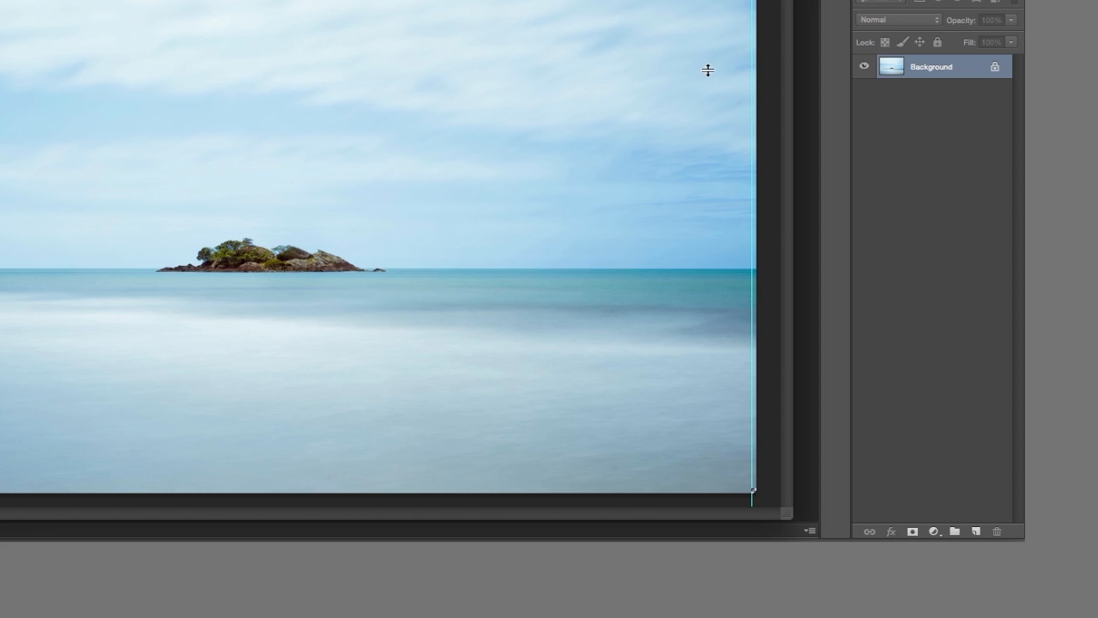
{"action": "left_click_drag", "start_coordinate": [708, 70], "coordinate": [775, 489]}
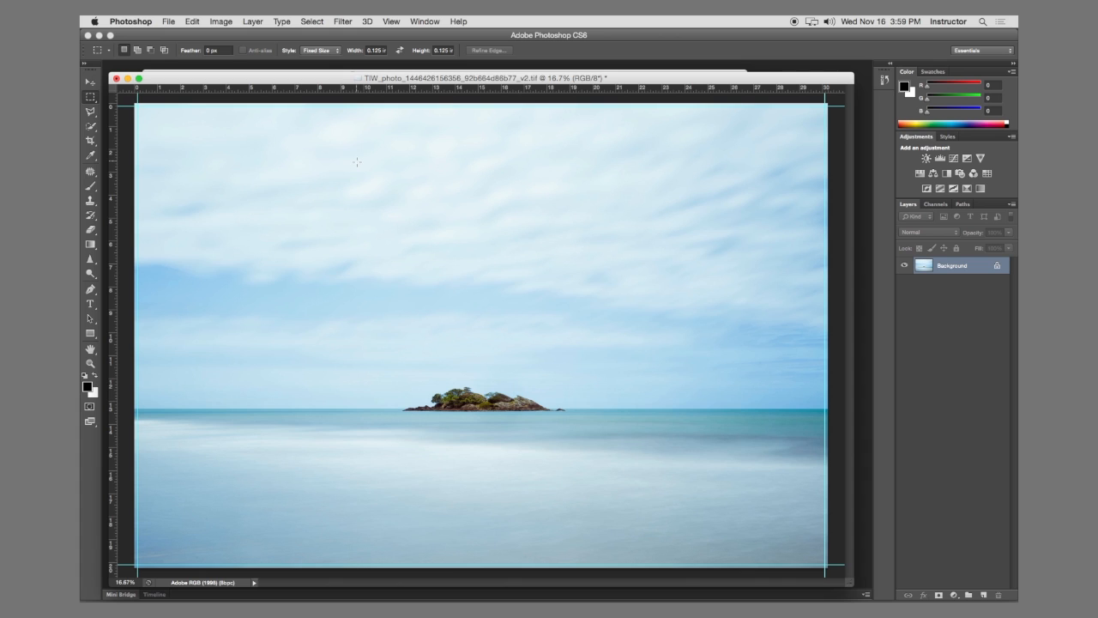
Step: Save the image as a new TIFF on the Desktop with _30x20_bleed added to its file name, using no compression and interleaved pixel order
{"action": "key", "text": "ctrl+shift+s"}
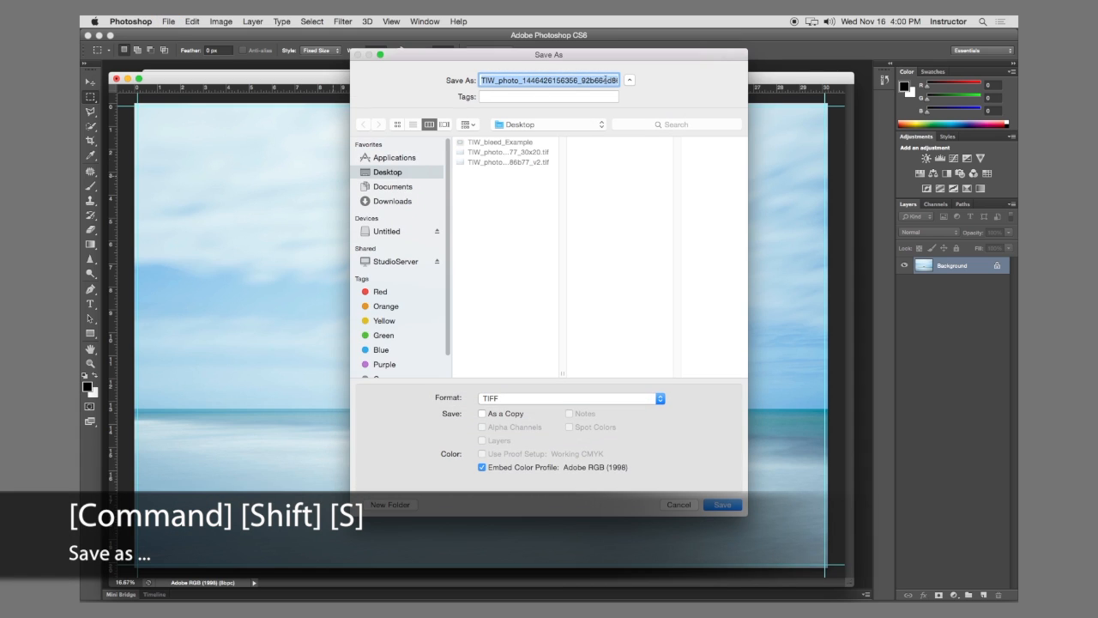
{"action": "key", "text": "Right"}
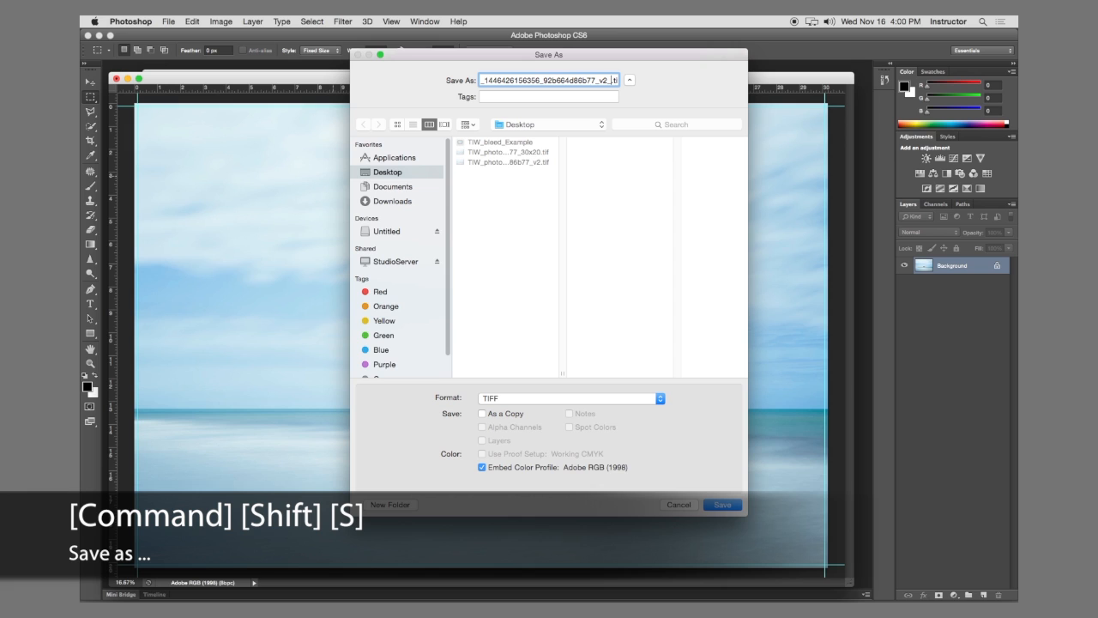
{"action": "type", "text": "_30x20"}
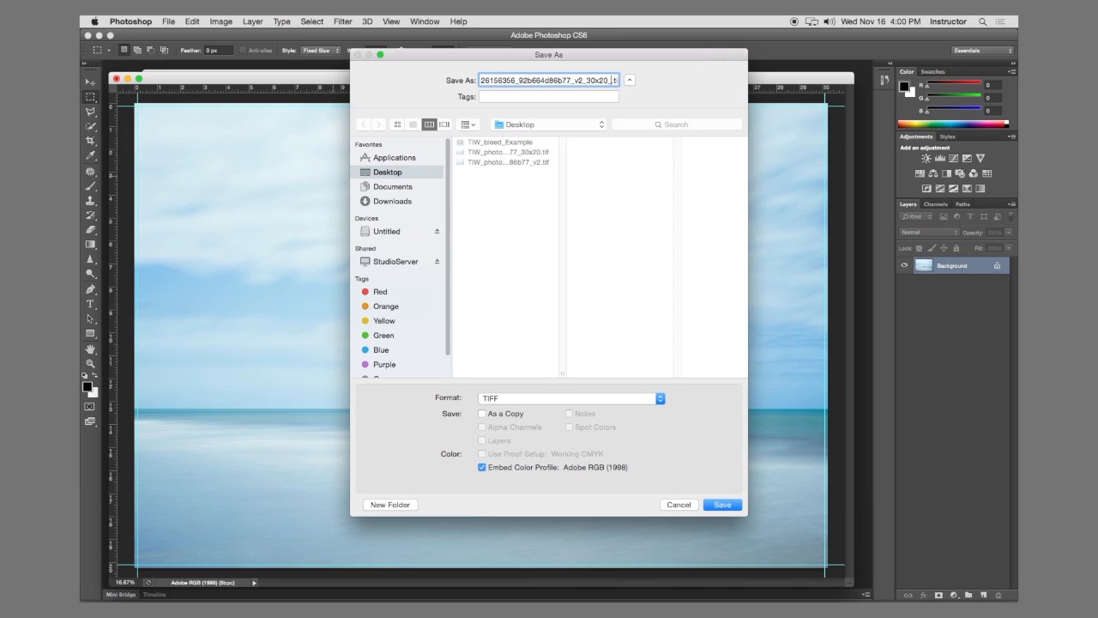
{"action": "type", "text": "_bleed"}
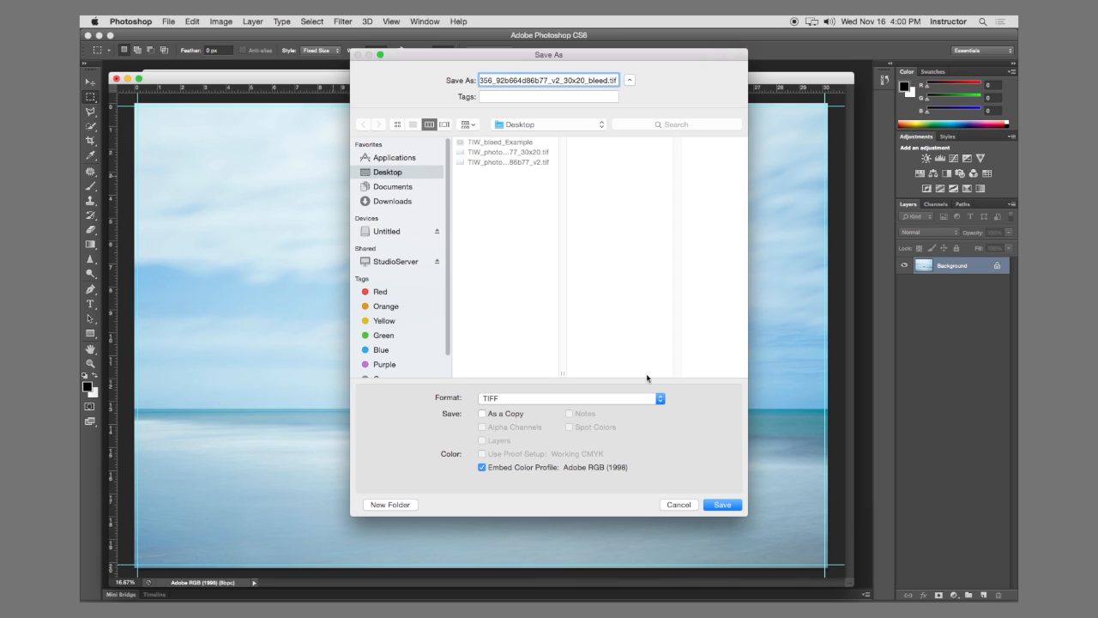
{"action": "left_click", "coordinate": [727, 505]}
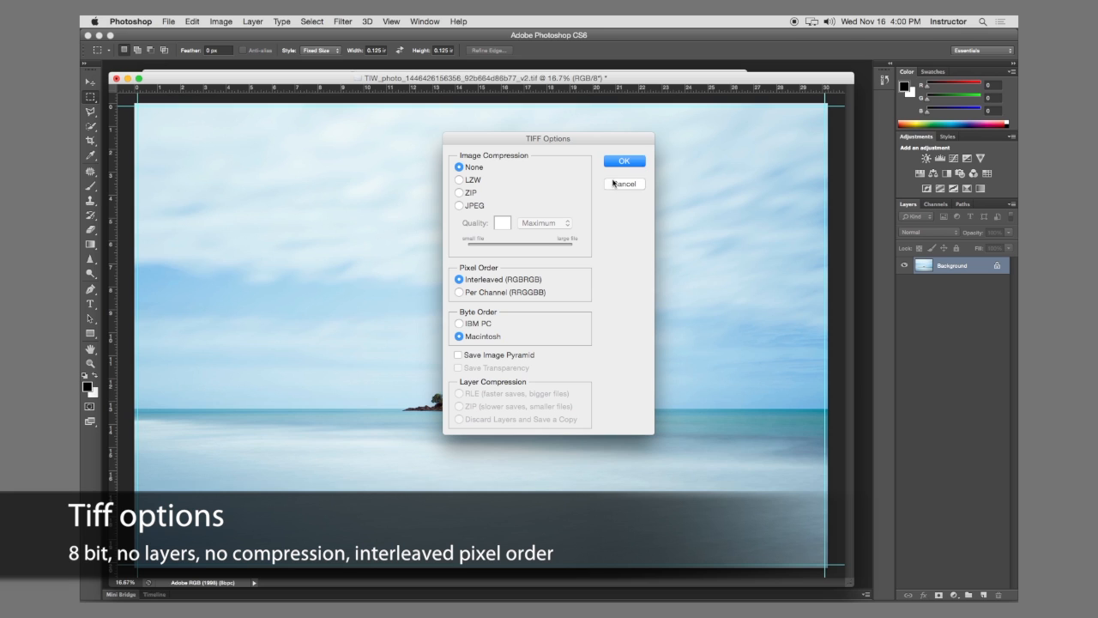
{"action": "left_click", "coordinate": [624, 162]}
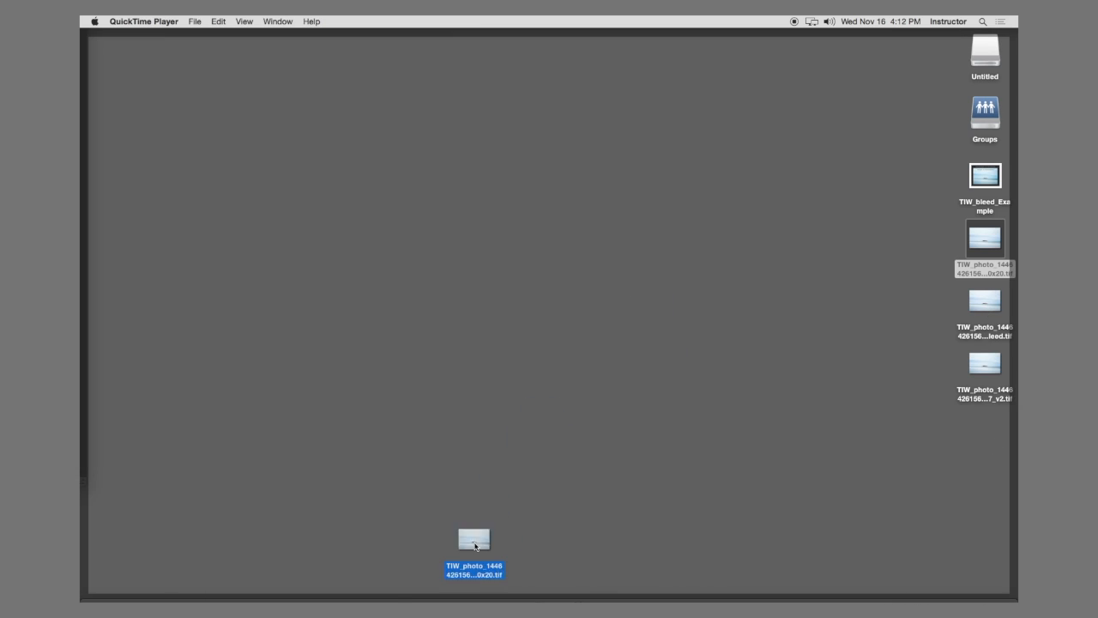
Step: Open the desktop TIFF ending in _30x20 in Photoshop with rulers shown, and review its image size
{"action": "left_click_drag", "start_coordinate": [475, 541], "coordinate": [370, 590]}
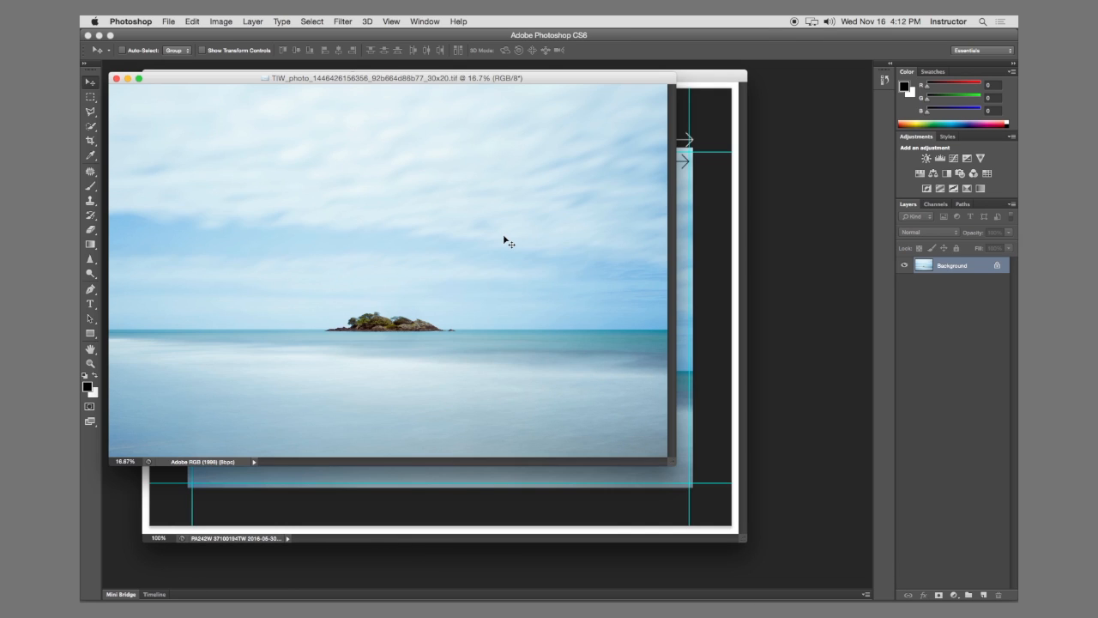
{"action": "key", "text": "super+r"}
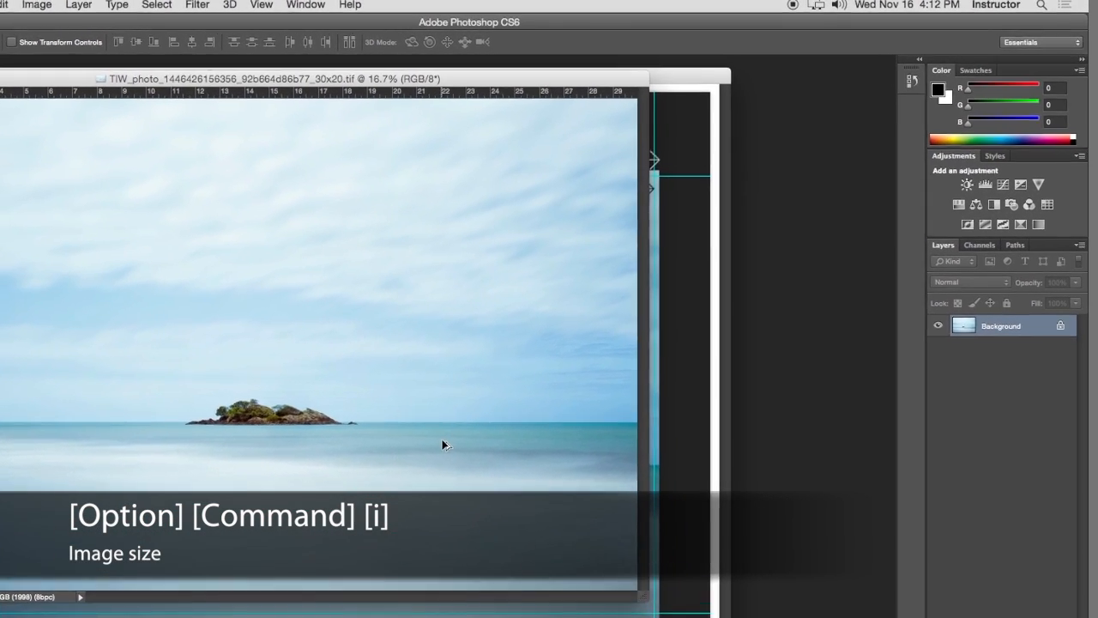
{"action": "key", "text": "alt+super+i"}
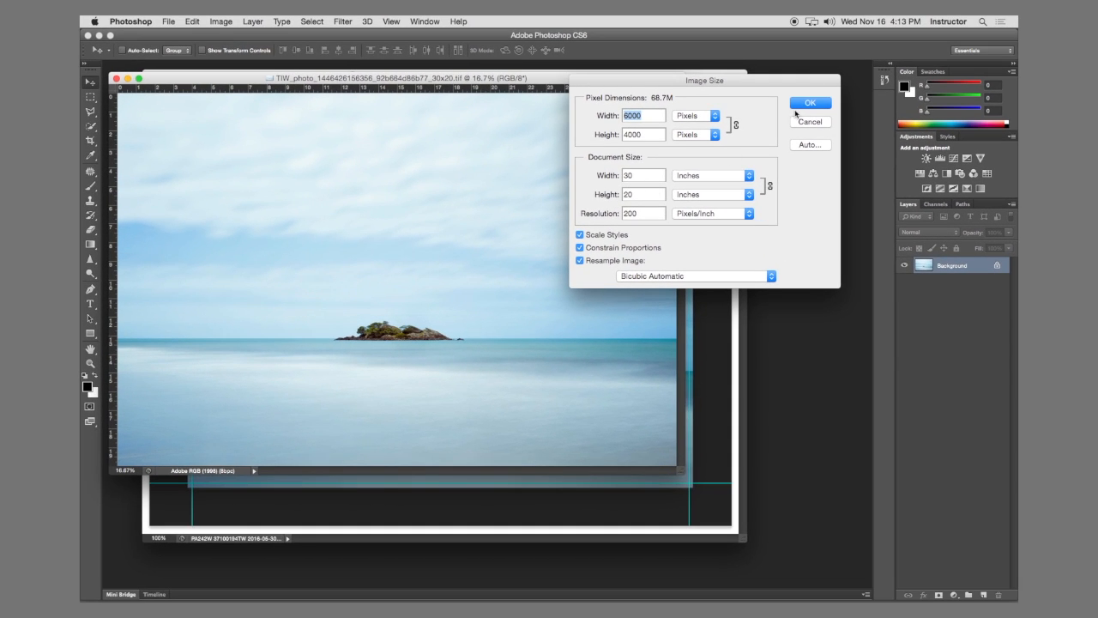
{"action": "left_click", "coordinate": [820, 95]}
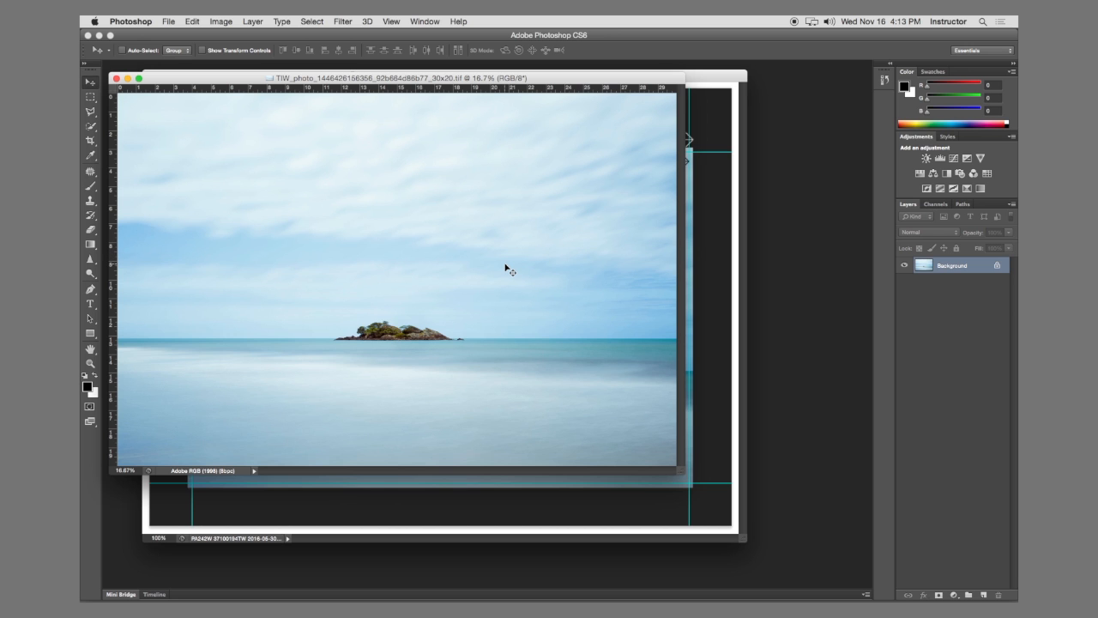
Step: Enlarge the canvas to 32 x 22 inches around the centred photo, with a white canvas extension
{"action": "key", "text": "alt+super+c"}
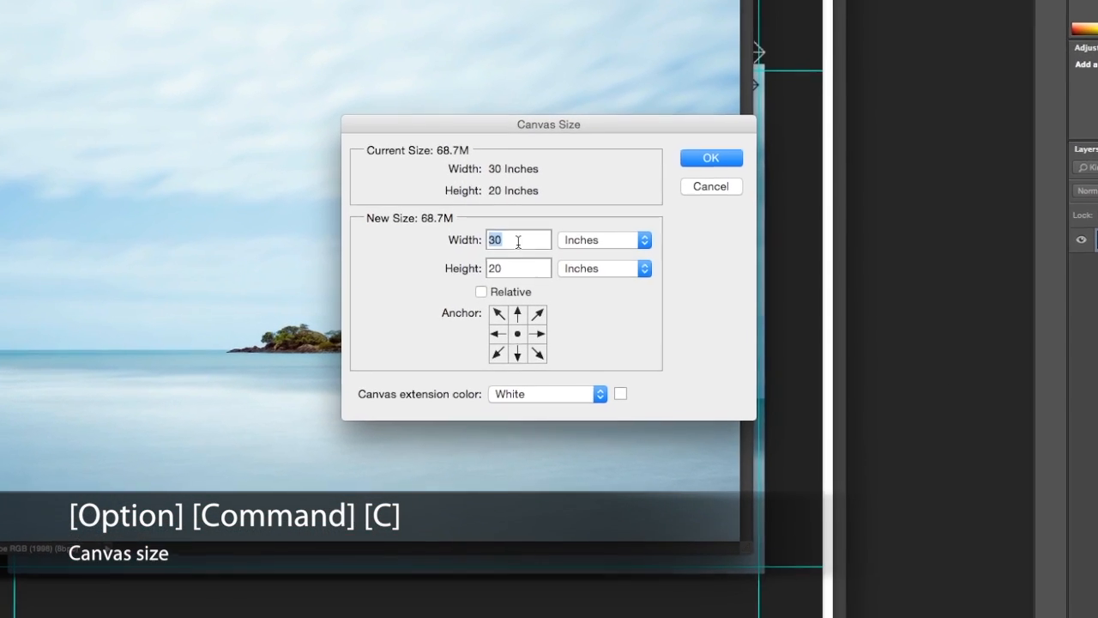
{"action": "left_click", "coordinate": [518, 241]}
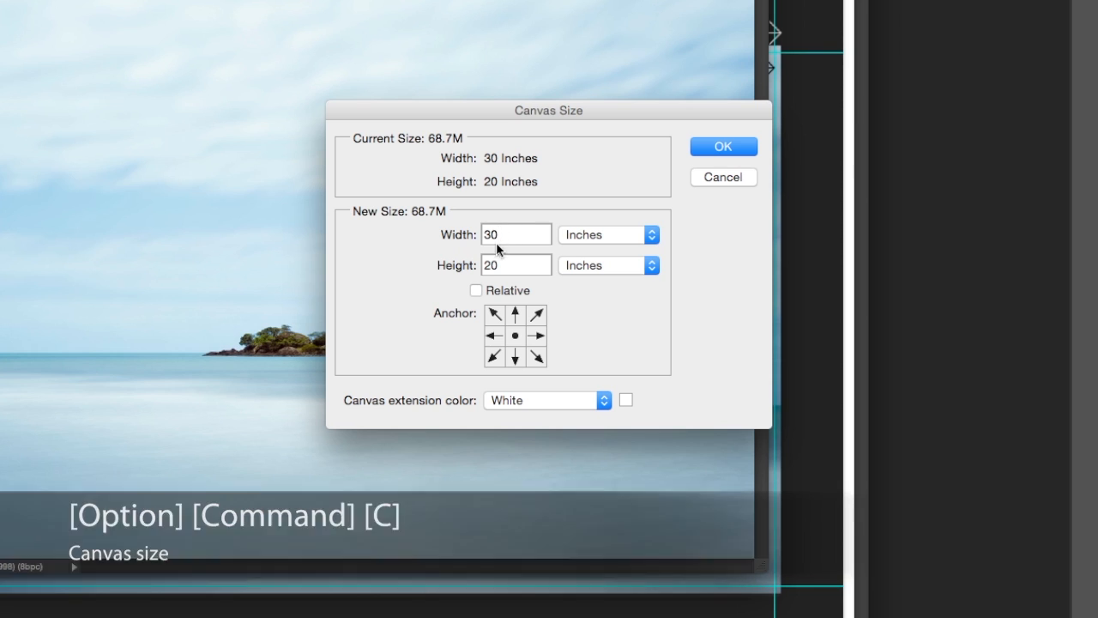
{"action": "left_click_drag", "start_coordinate": [495, 239], "coordinate": [501, 267]}
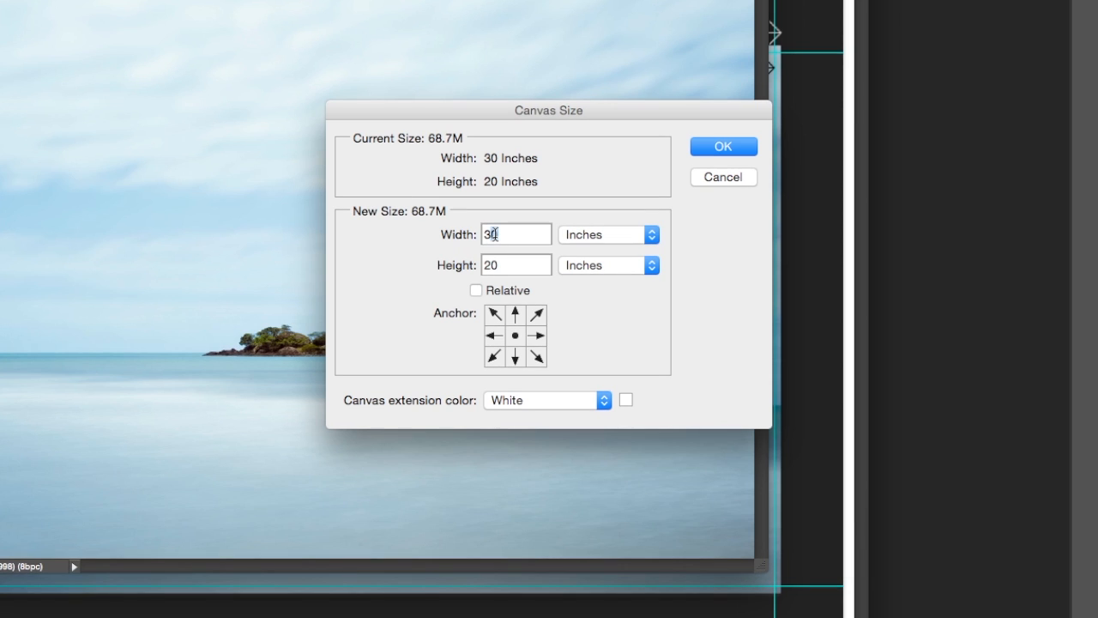
{"action": "type", "text": "22"}
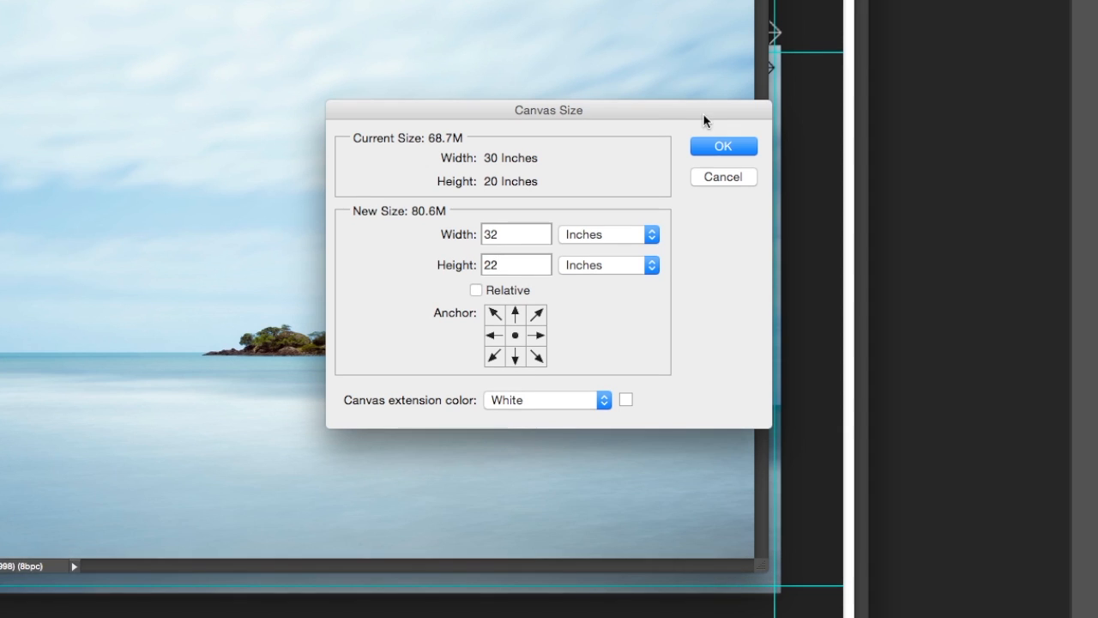
{"action": "left_click", "coordinate": [720, 148]}
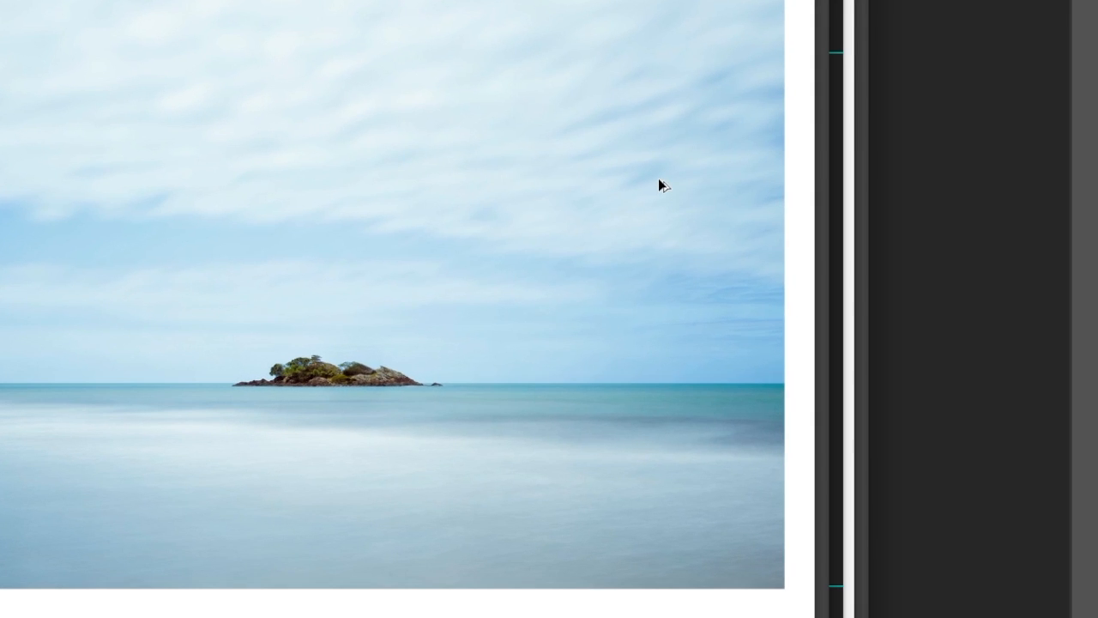
Step: Add the bleed allowance by setting the canvas size to 32.25 x 22.25 inches with a white extension
{"action": "key", "text": "super+alt+c"}
{"action": "left_click", "coordinate": [507, 235]}
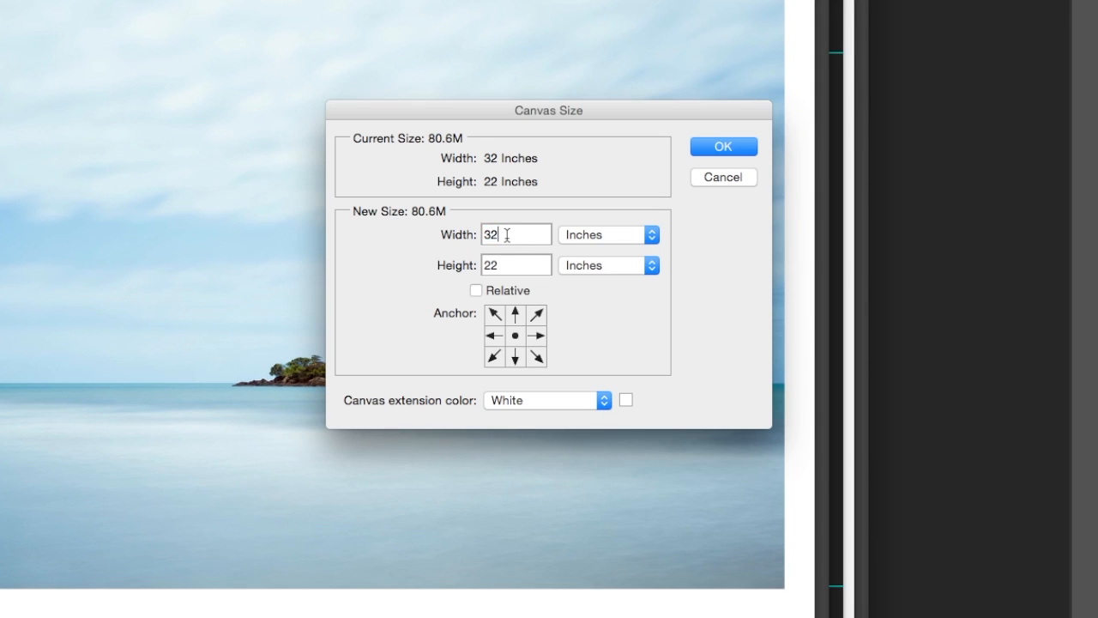
{"action": "type", "text": ".25"}
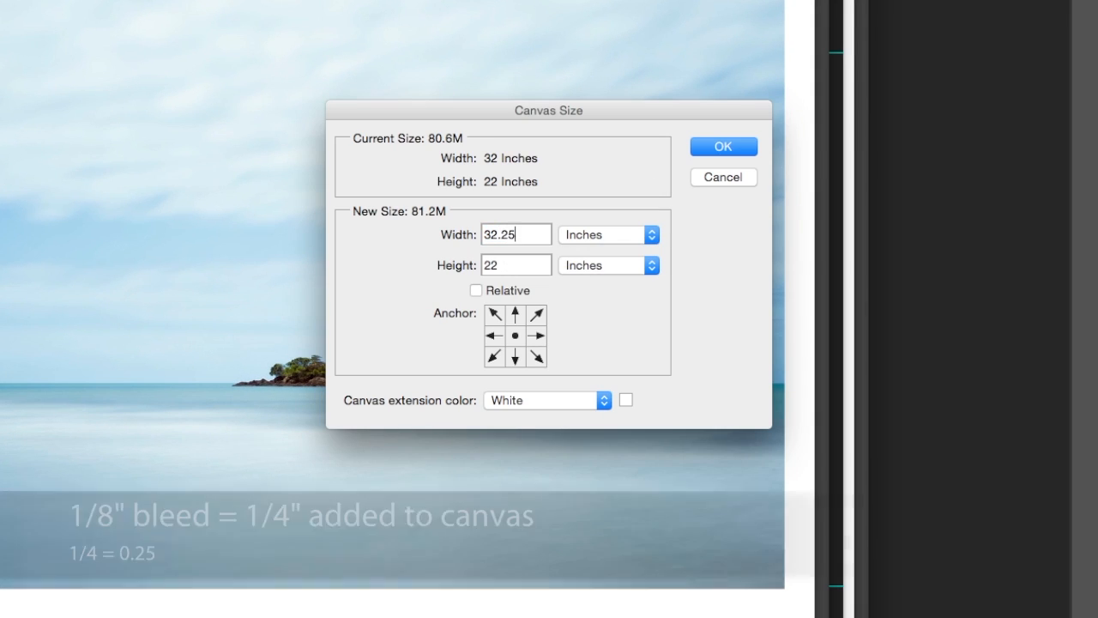
{"action": "left_click", "coordinate": [507, 265]}
{"action": "type", "text": ".25"}
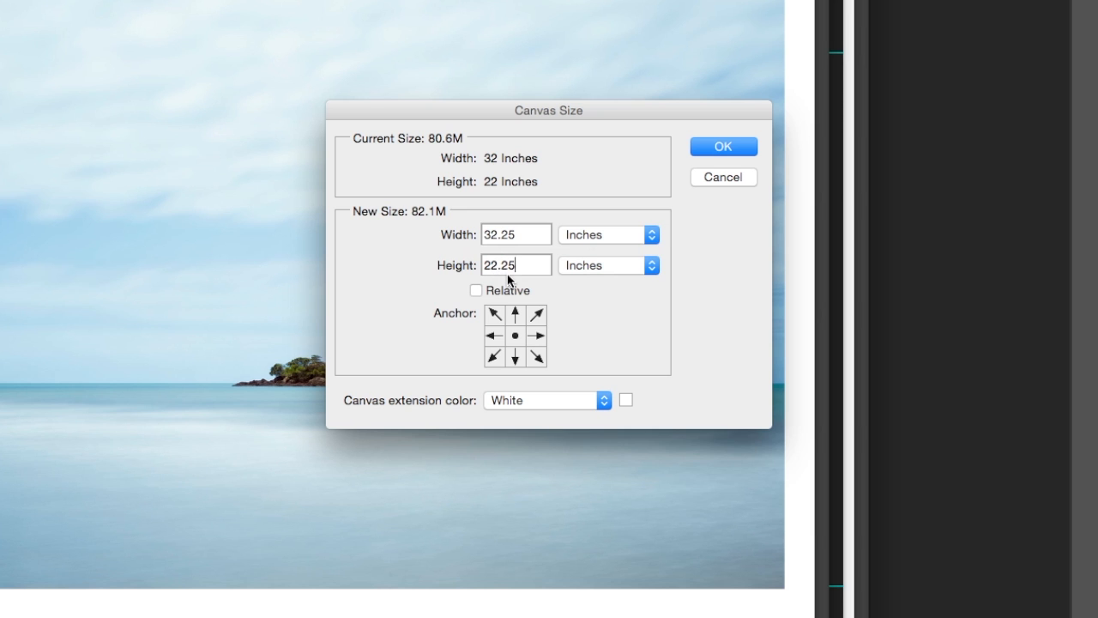
{"action": "left_click", "coordinate": [717, 149]}
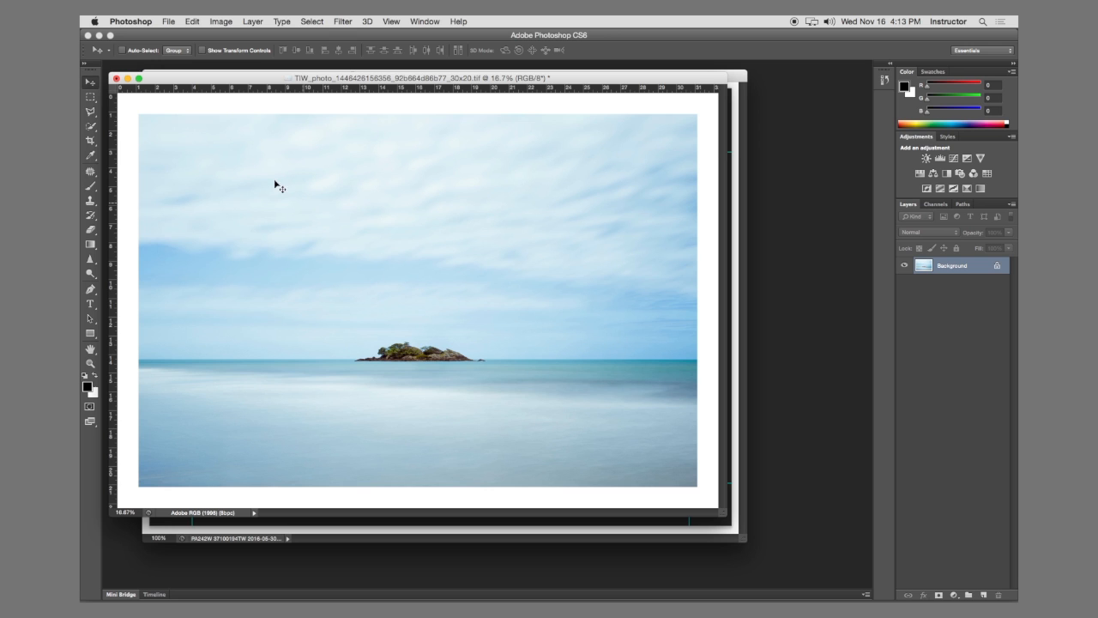
Step: Place guides 0.125 in inside all four canvas edges, using fixed-size rectangular marquee selections at opposite corners
{"action": "left_click", "coordinate": [90, 96]}
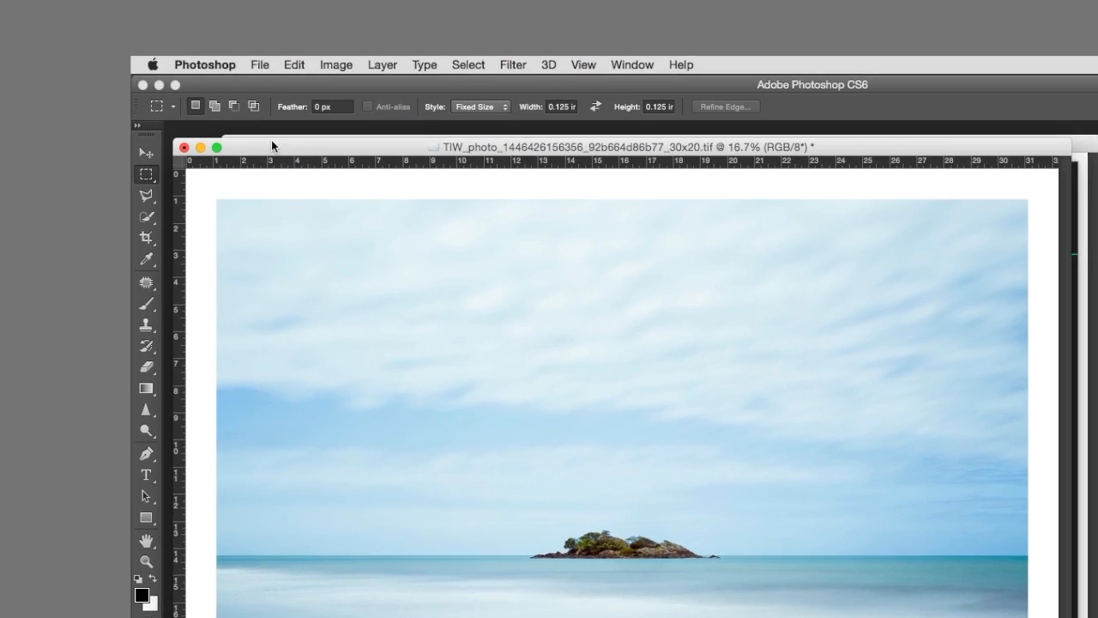
{"action": "mouse_move", "coordinate": [183, 172]}
{"action": "left_mouse_down"}
{"action": "mouse_move", "coordinate": [170, 167]}
{"action": "mouse_move", "coordinate": [173, 179]}
{"action": "mouse_move", "coordinate": [190, 174]}
{"action": "left_mouse_up"}
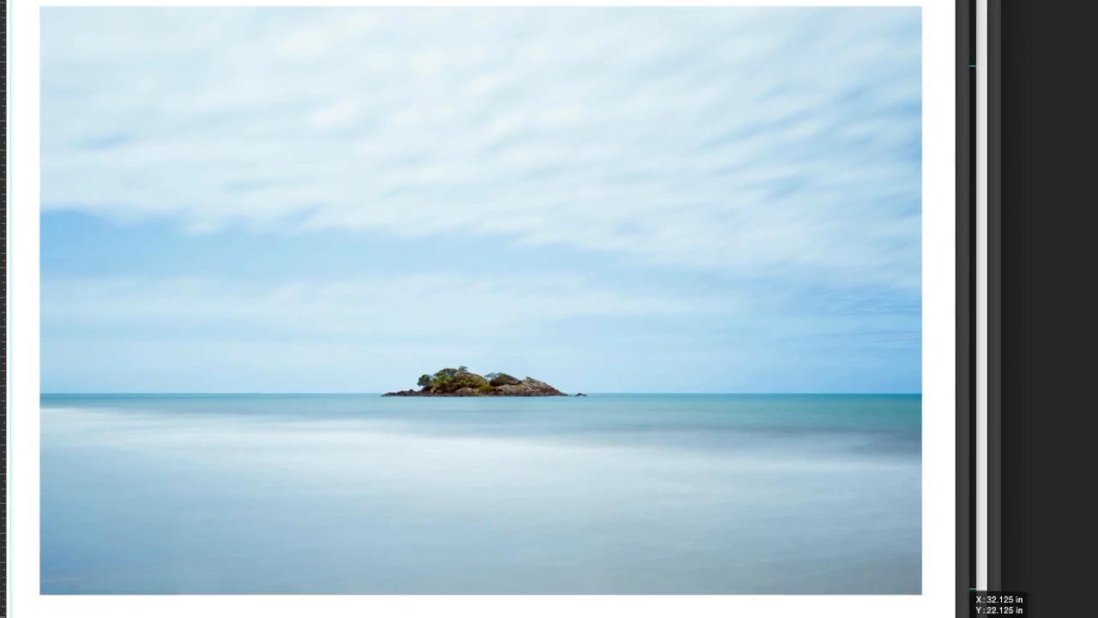
{"action": "left_click_drag", "start_coordinate": [955, 617], "coordinate": [954, 617]}
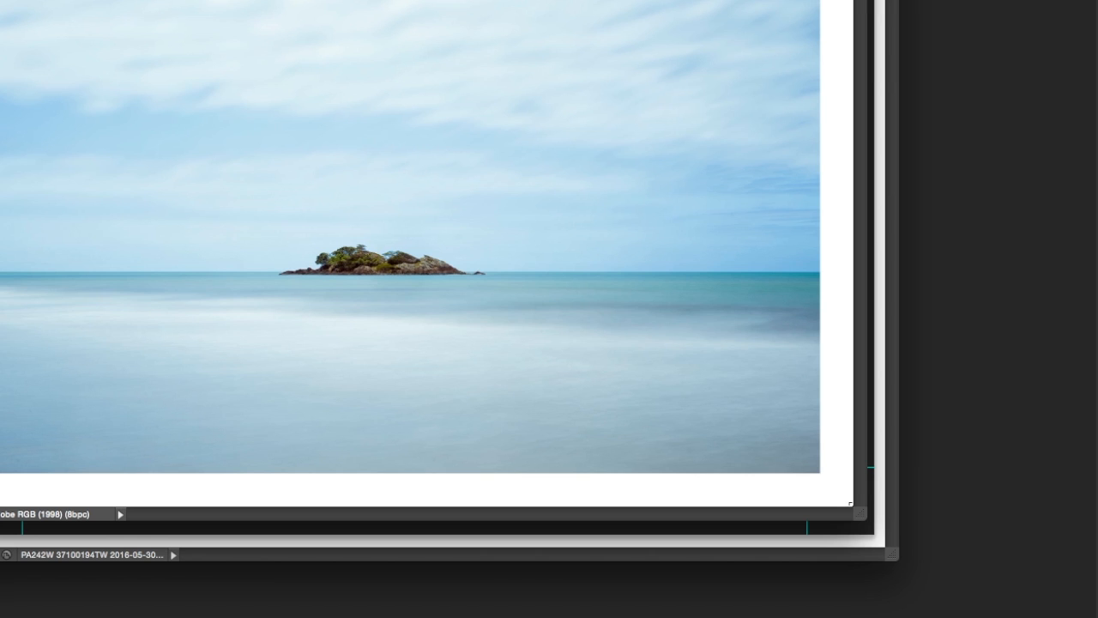
{"action": "left_click_drag", "start_coordinate": [70, 439], "coordinate": [846, 500]}
{"action": "left_click_drag", "start_coordinate": [834, 1], "coordinate": [829, 502]}
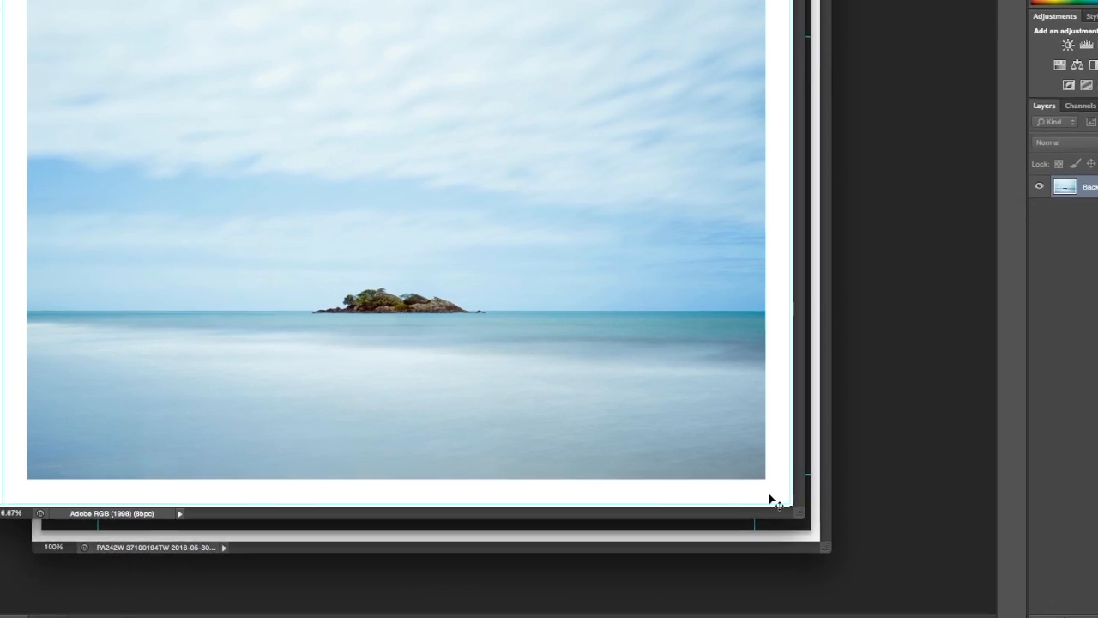